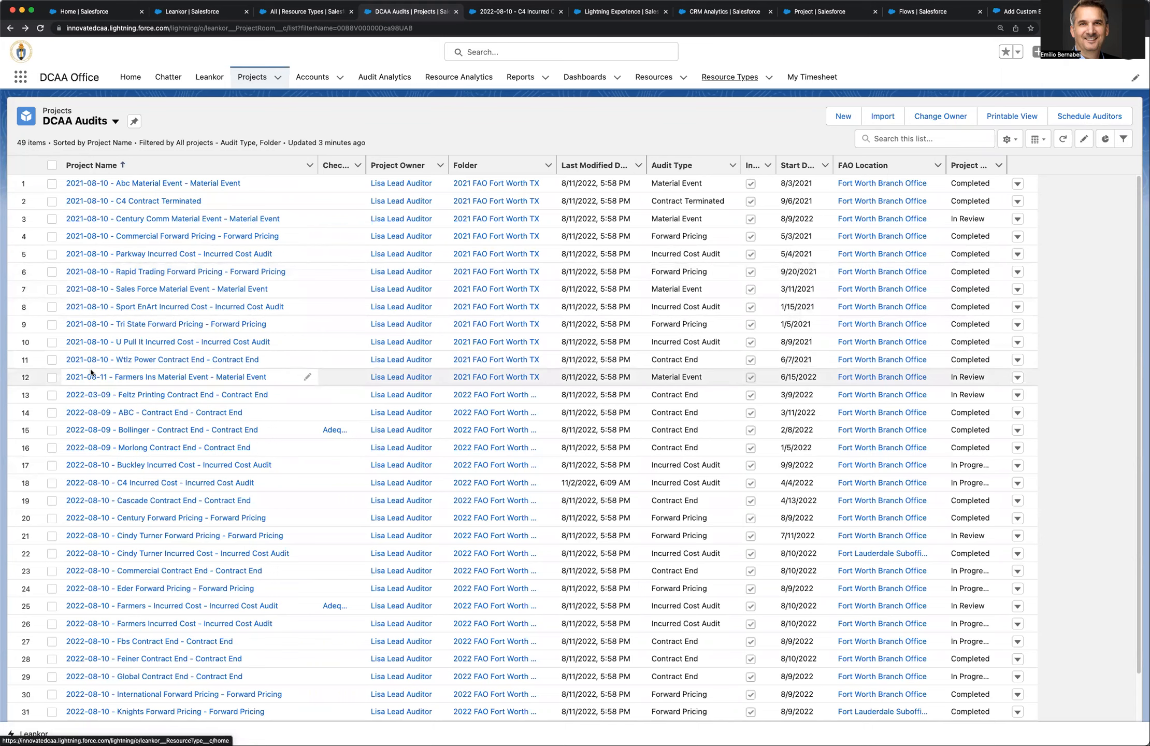
Open the 2022-08-10 C4 Incurred Cost audit project and display its Gantt plan
left_click(51, 484)
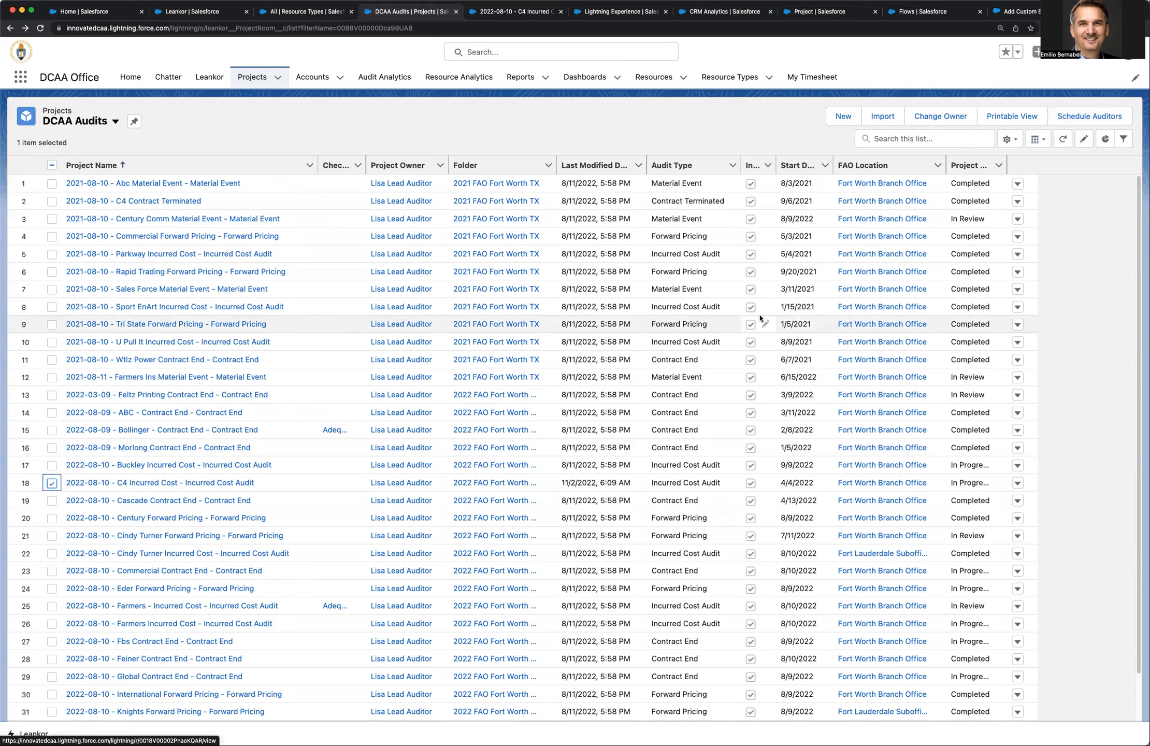
left_click(52, 483)
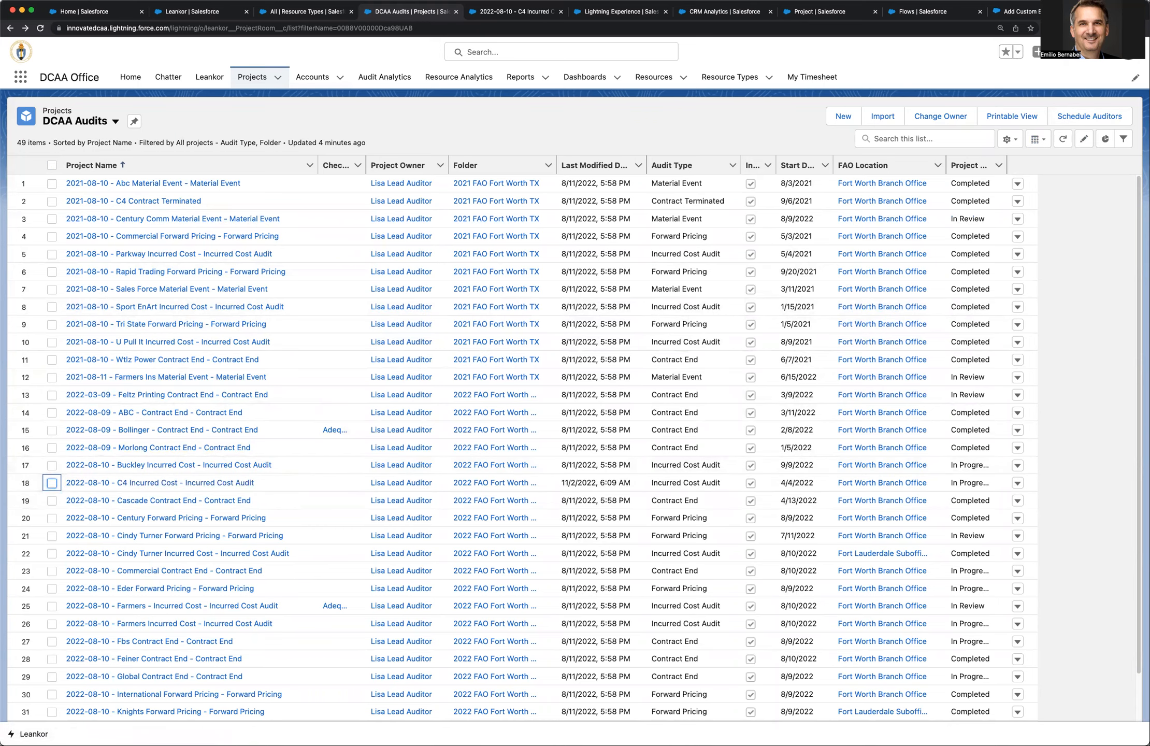
left_click(482, 10)
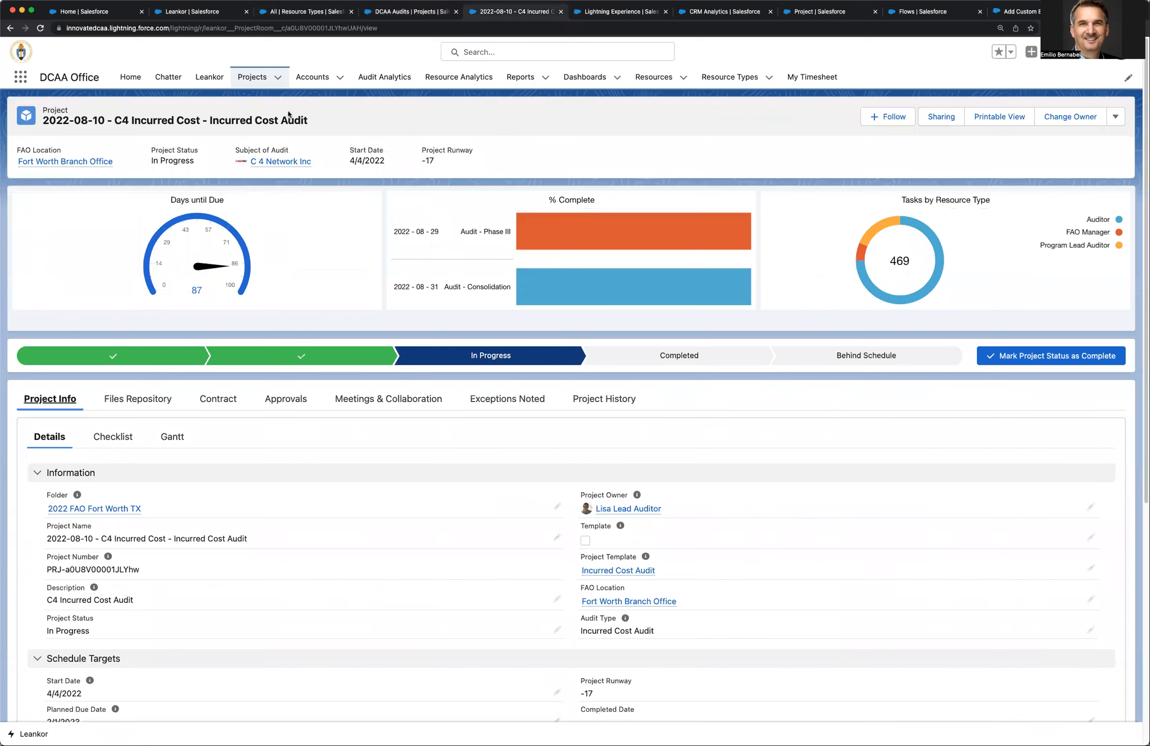
left_click_drag(308, 120, 177, 120)
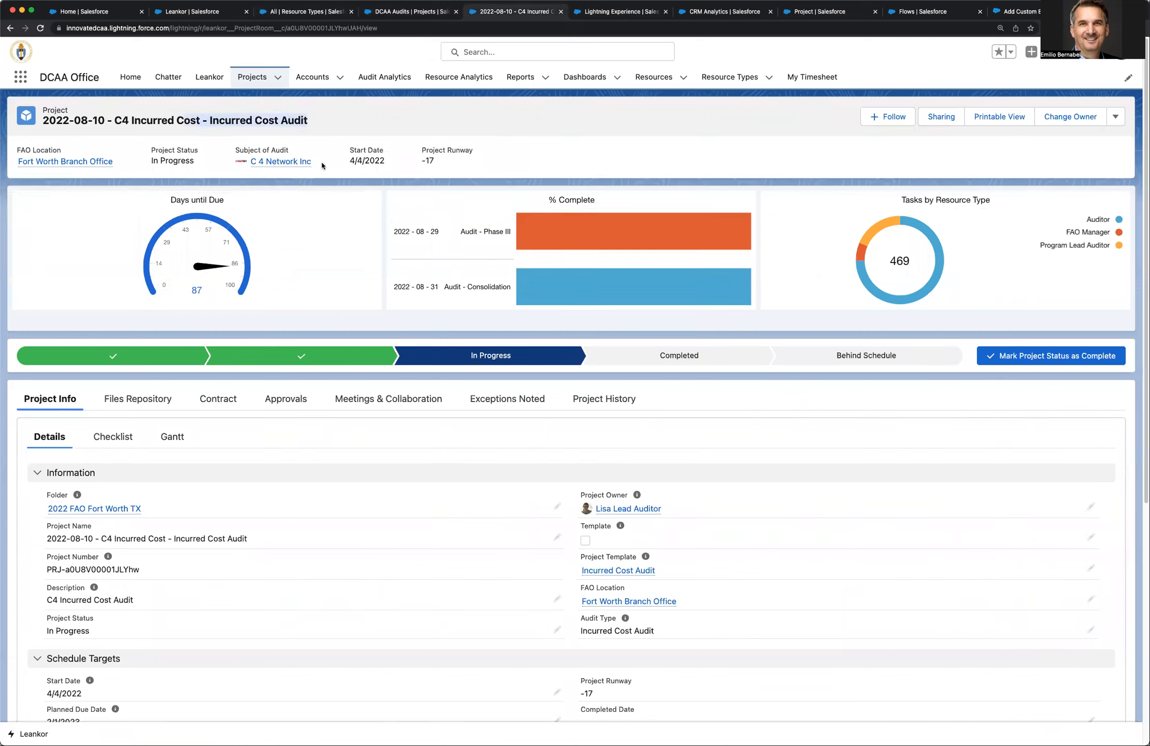
mouse_move(291, 164)
left_click(178, 439)
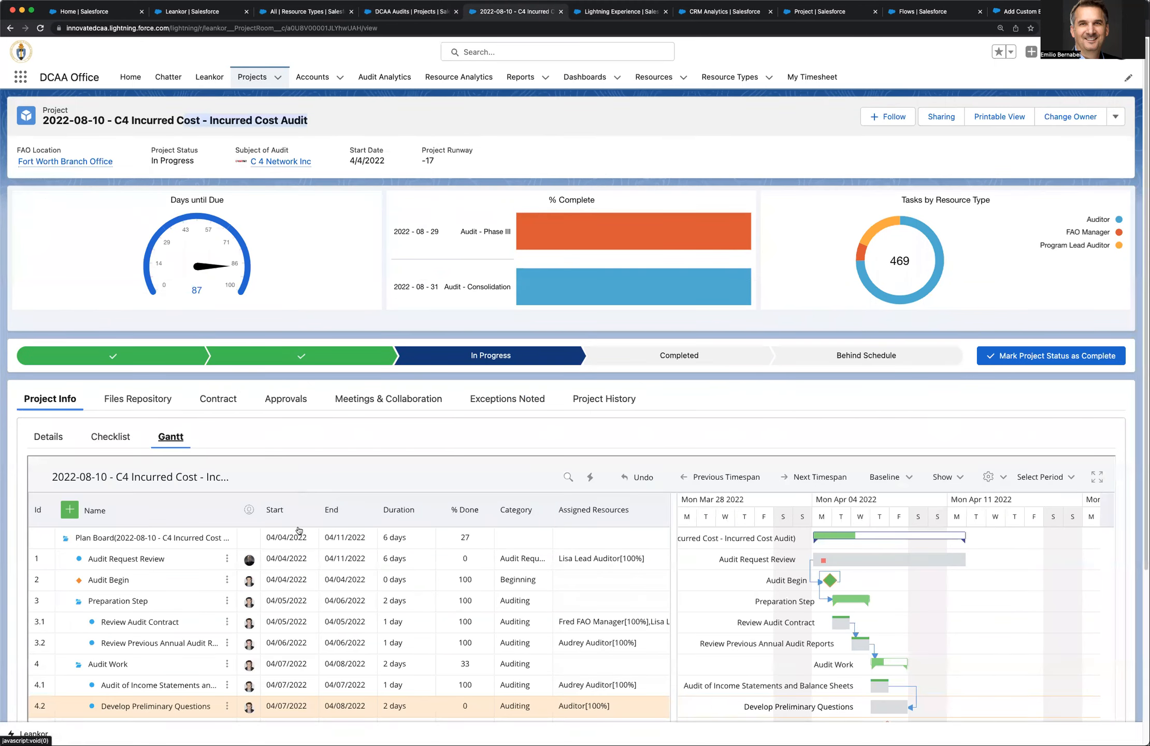
scroll(279, 565, "down", 2)
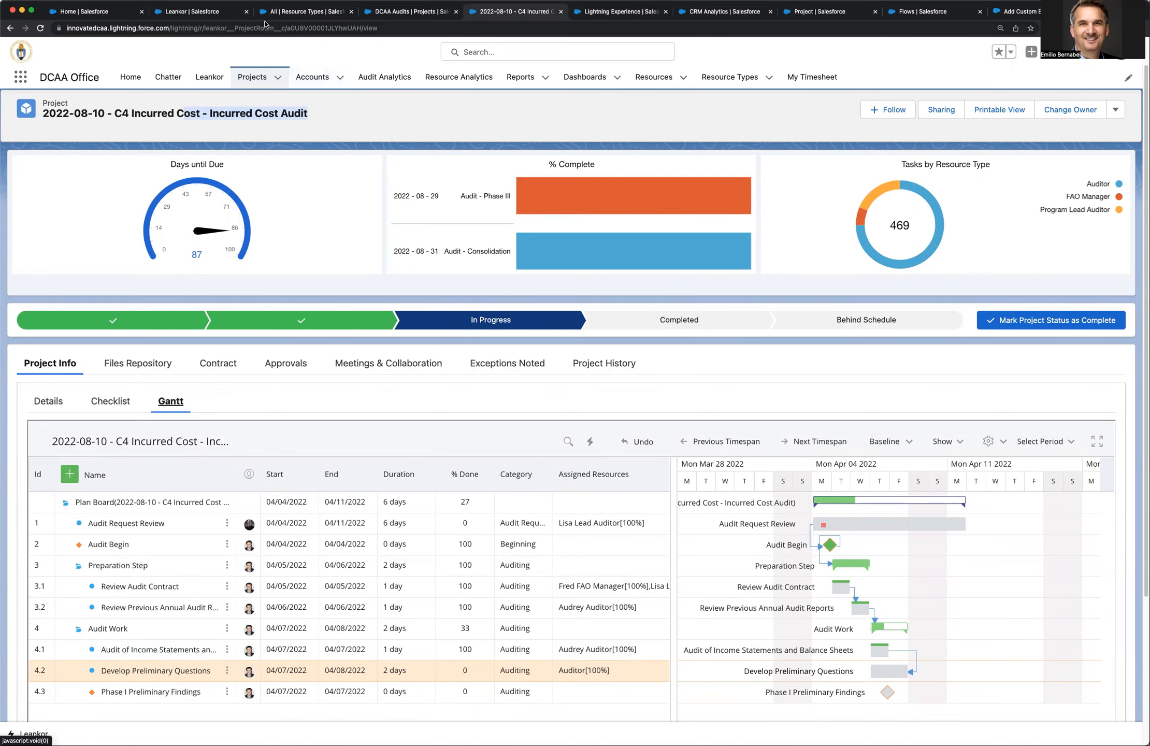
Review the list of all resource types and return to the C4 Incurred Cost project's Gantt plan
left_click(283, 15)
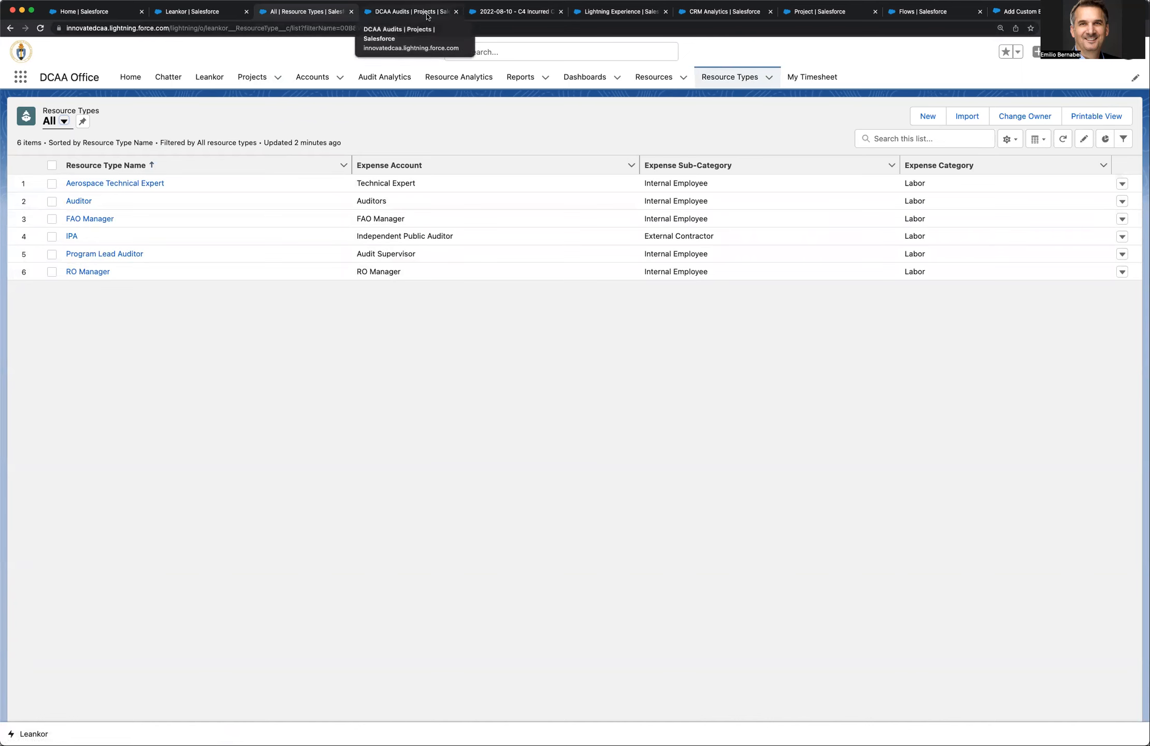
left_click(498, 11)
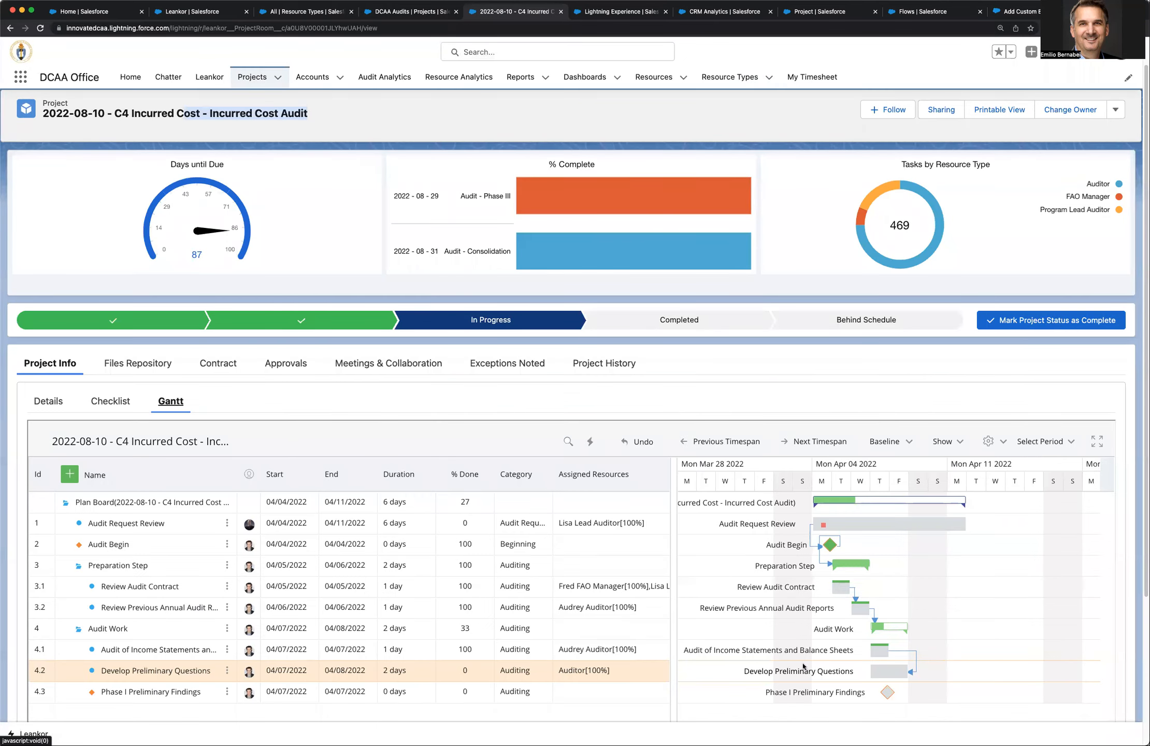
Add the Program Lead Auditor resource type at 100% allocation to the Develop Preliminary Questions task
left_click(582, 672)
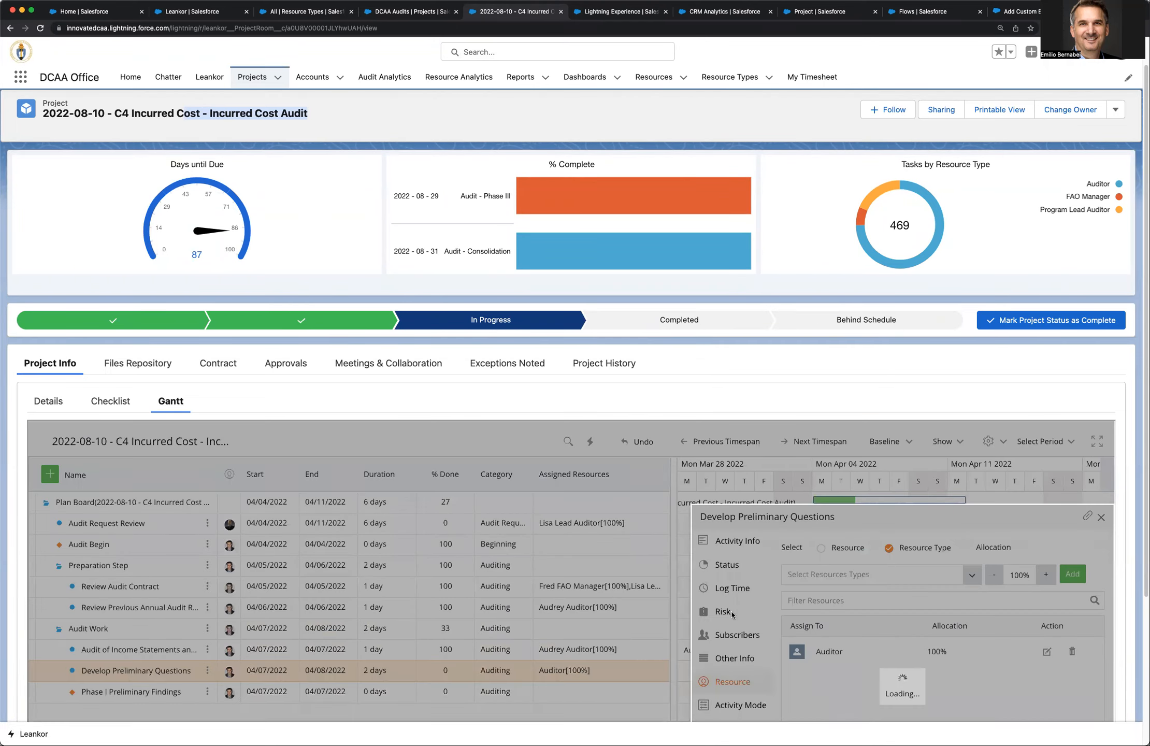
scroll(745, 522, "down", 1)
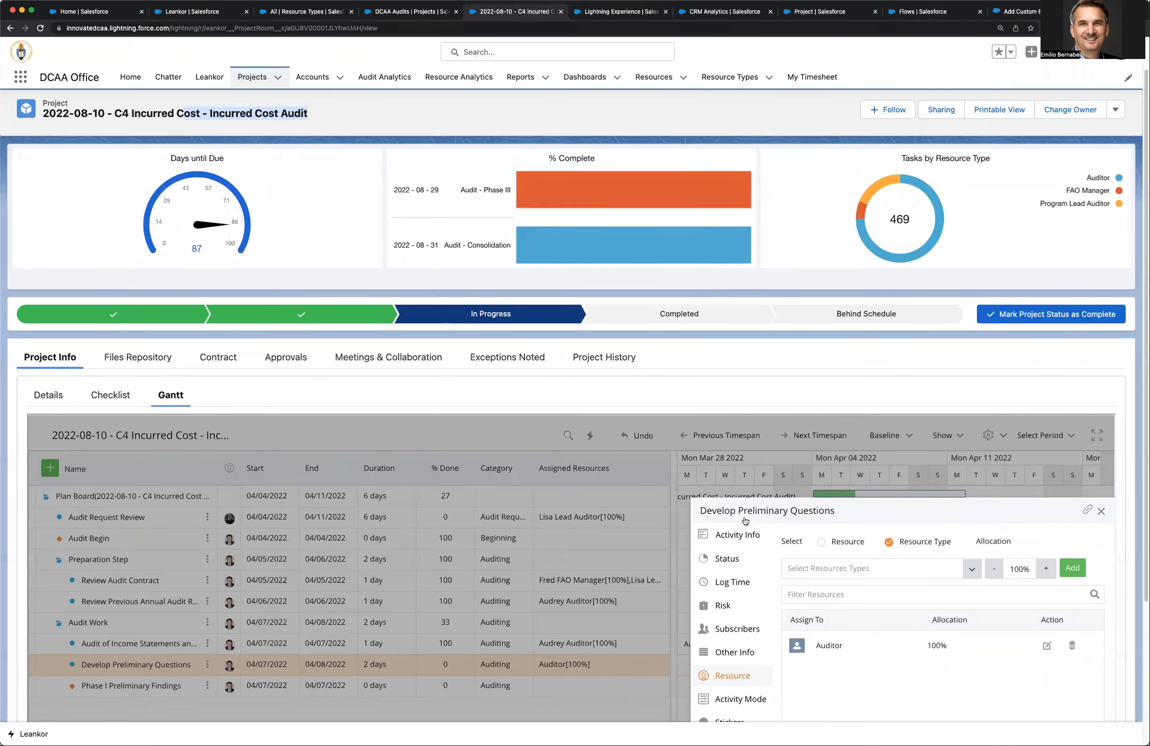
scroll(744, 518, "down", 3)
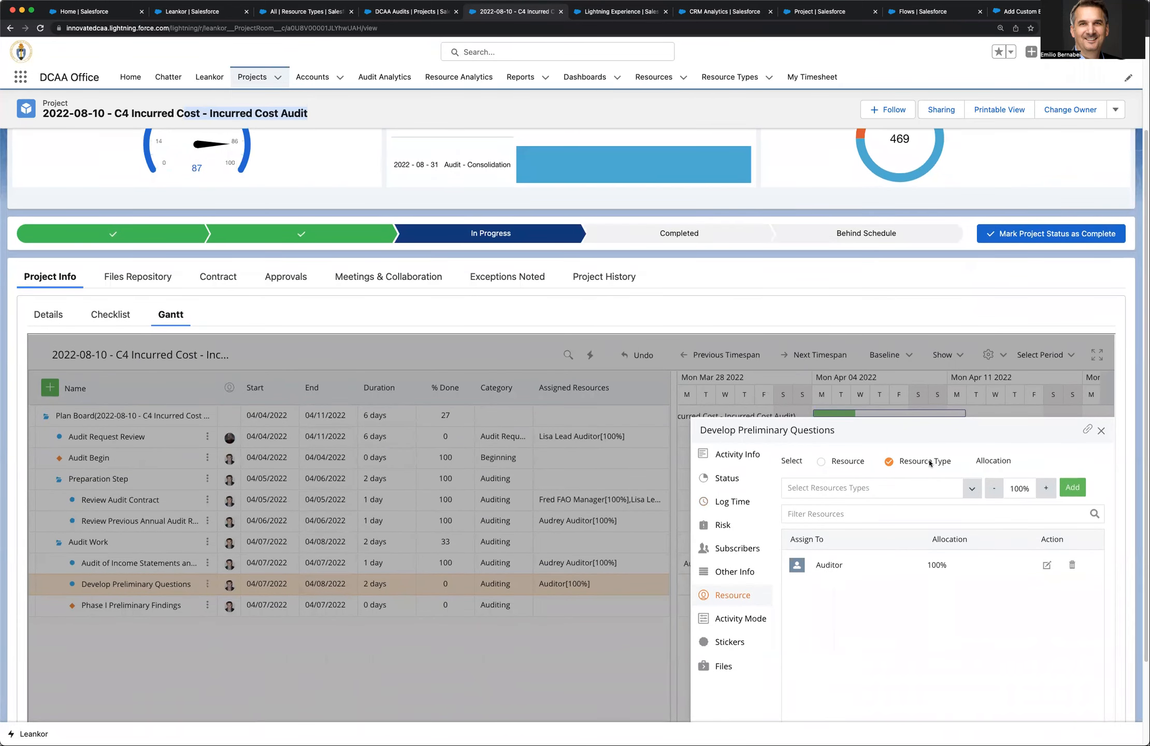
left_click(883, 493)
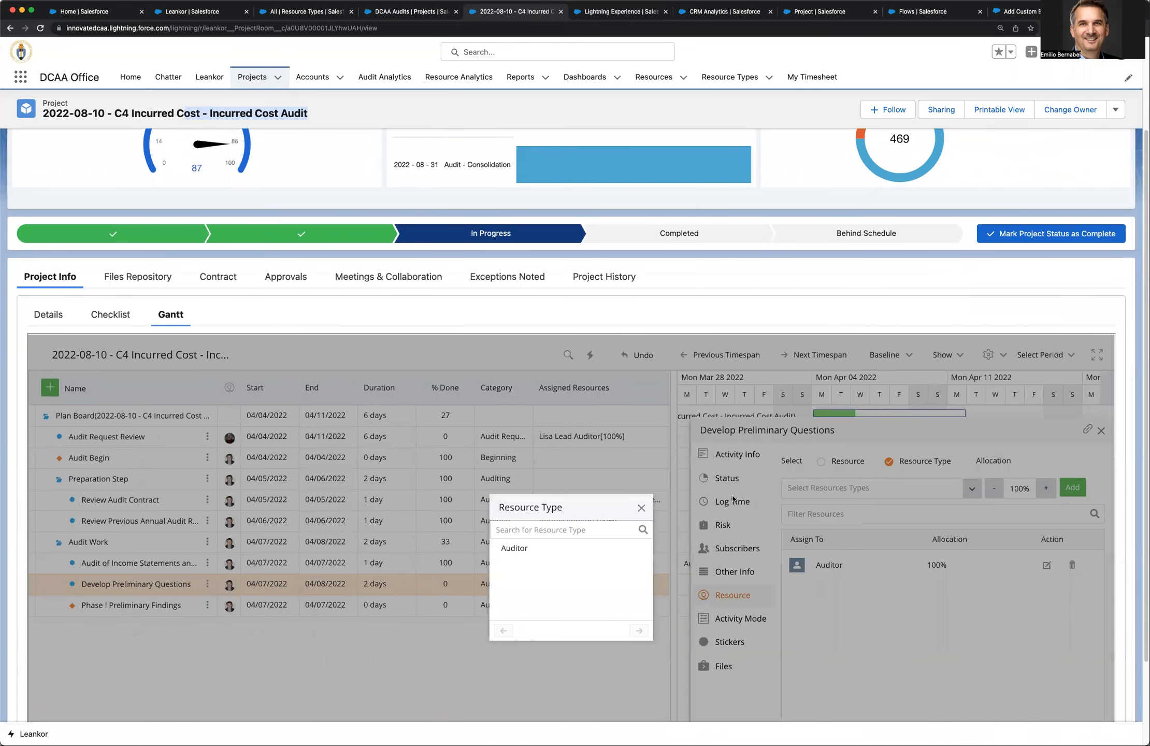
left_click(643, 530)
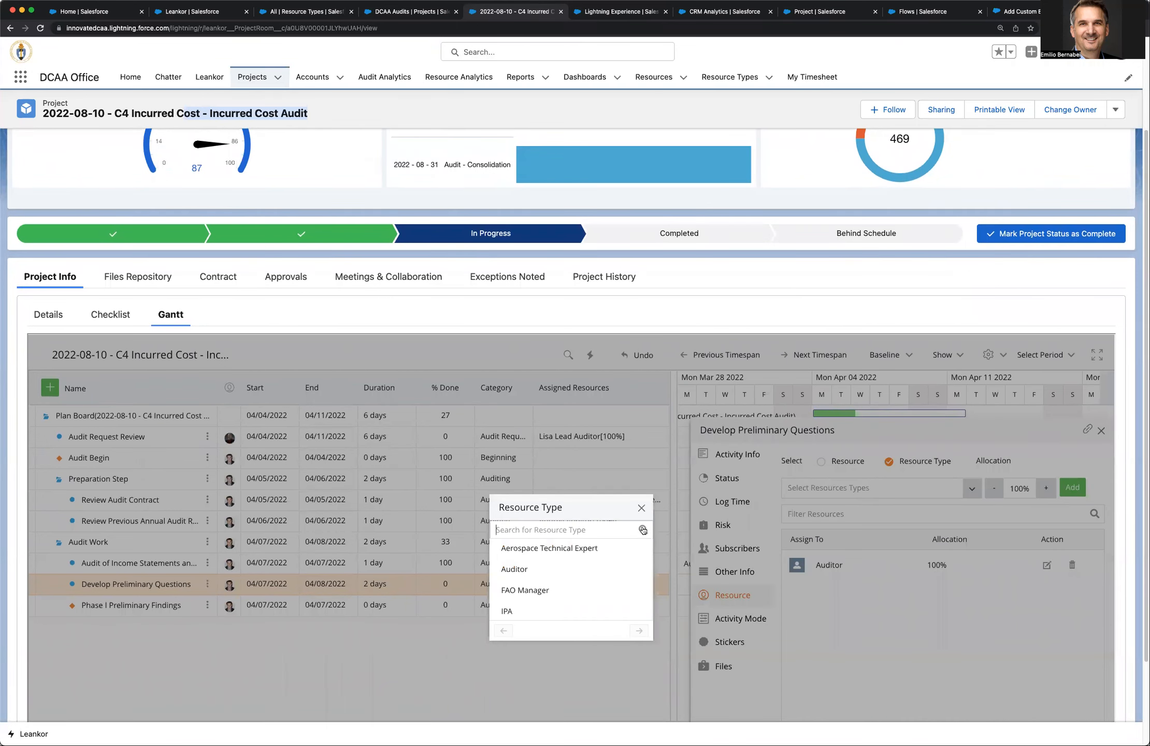
scroll(529, 599, "down", 2)
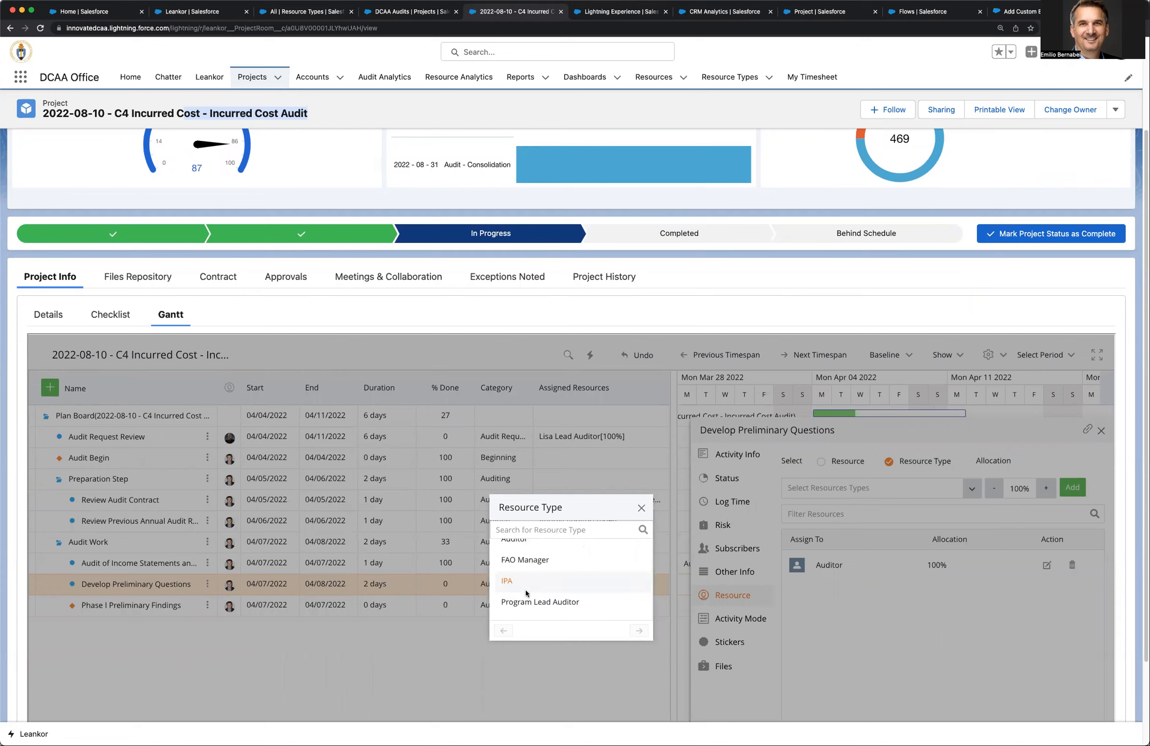
scroll(526, 592, "down", 1)
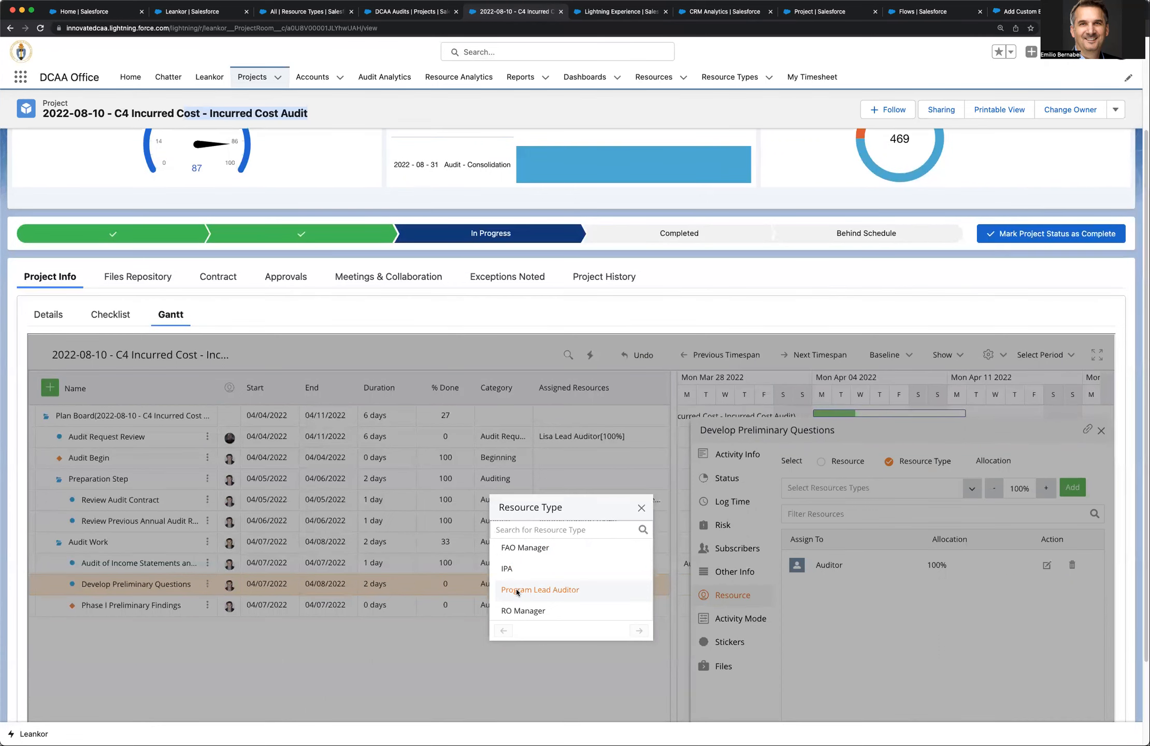
left_click(520, 591)
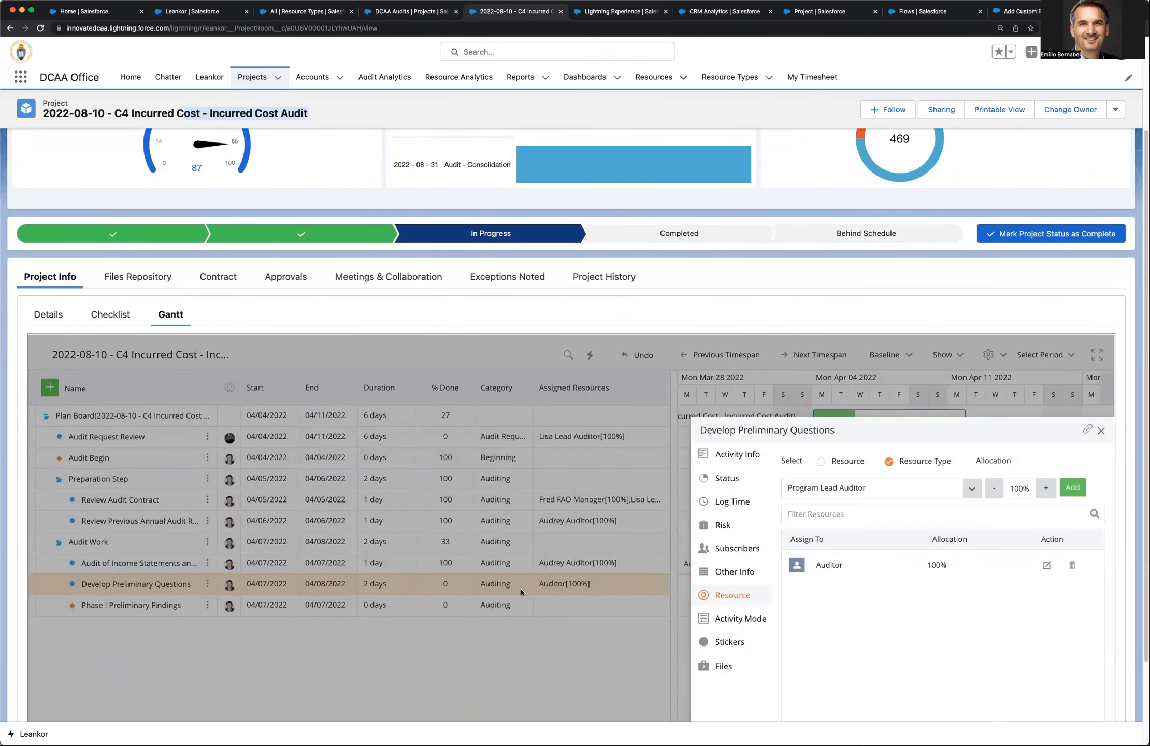
left_click(1076, 490)
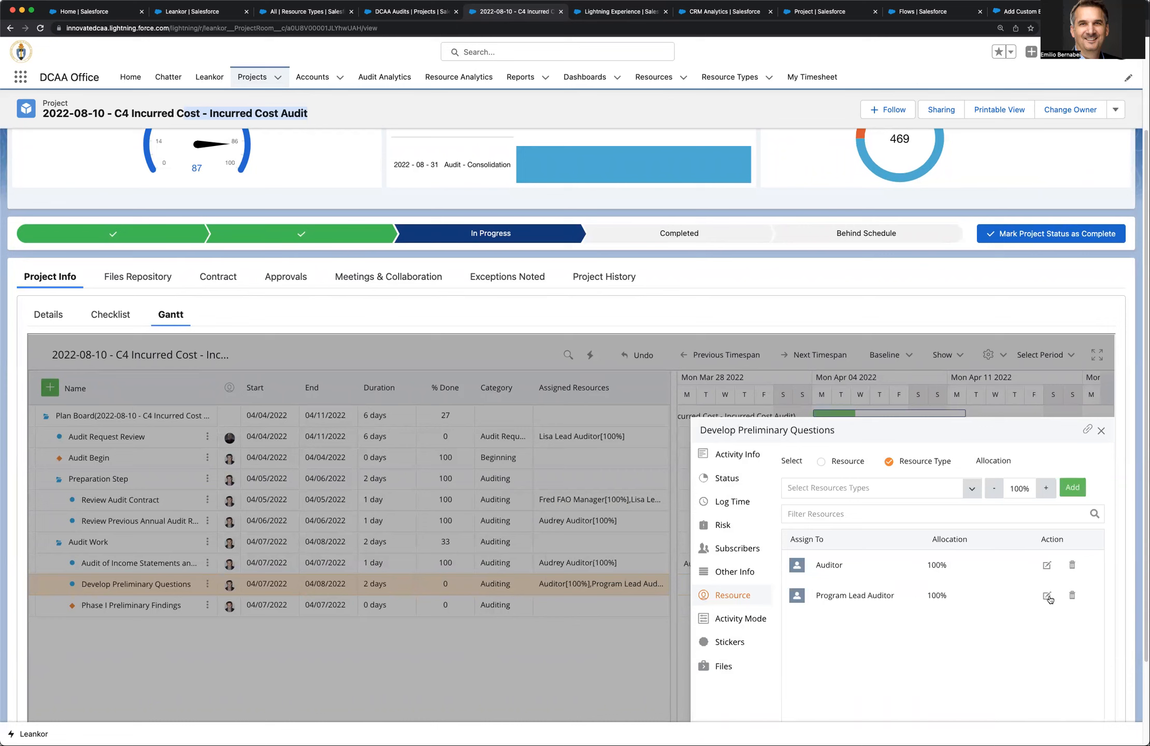
left_click(1101, 431)
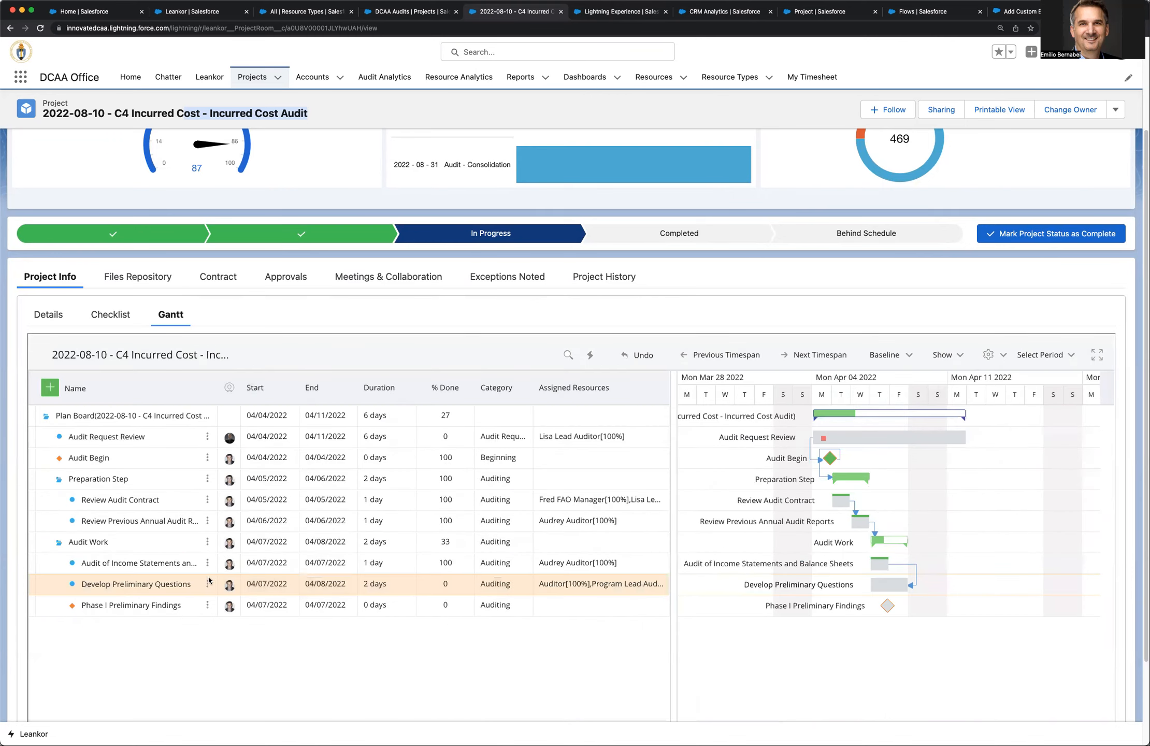
Start the Schedule Audit Staff quick action for Develop Preliminary Questions and move its dialog clear of the Gantt timeline
scroll(208, 587, "down", 2)
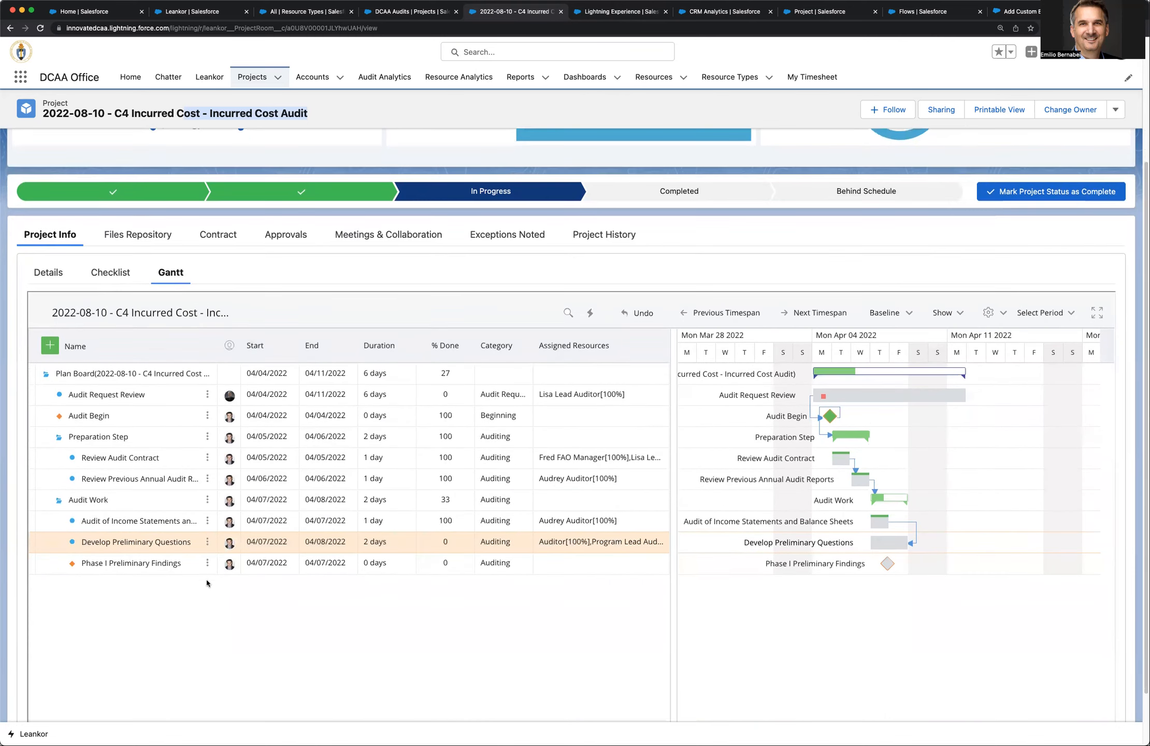
left_click(207, 541)
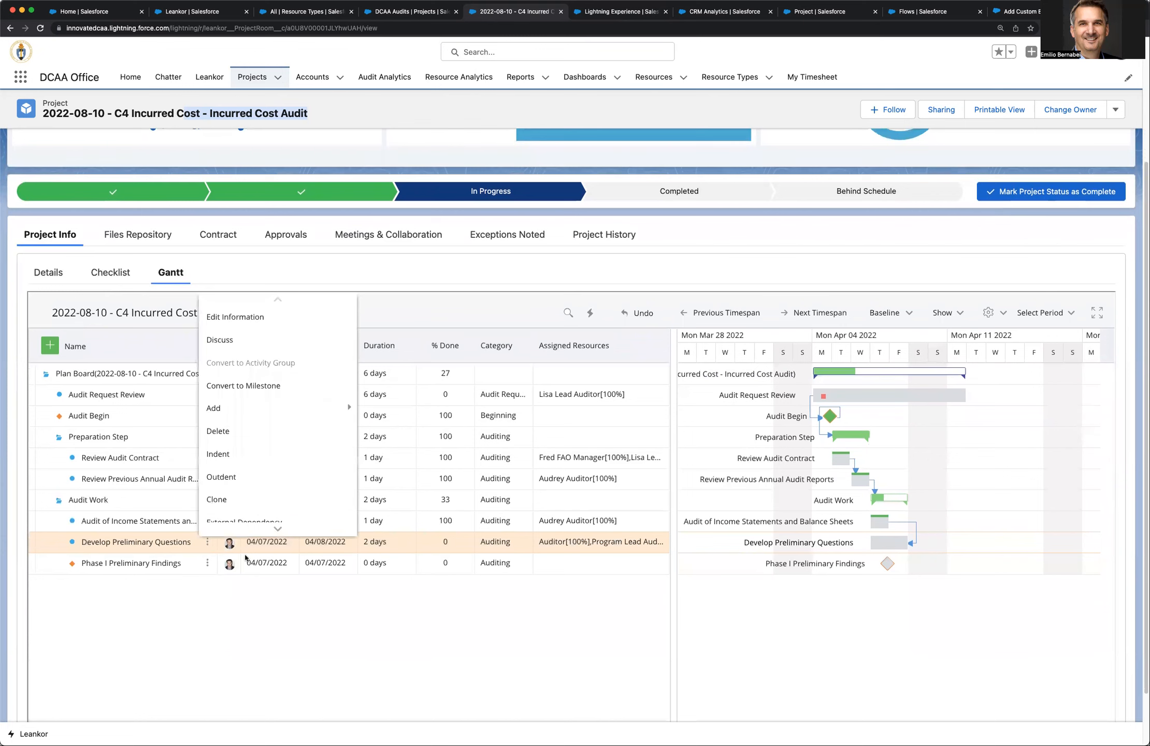
scroll(255, 526, "down", 2)
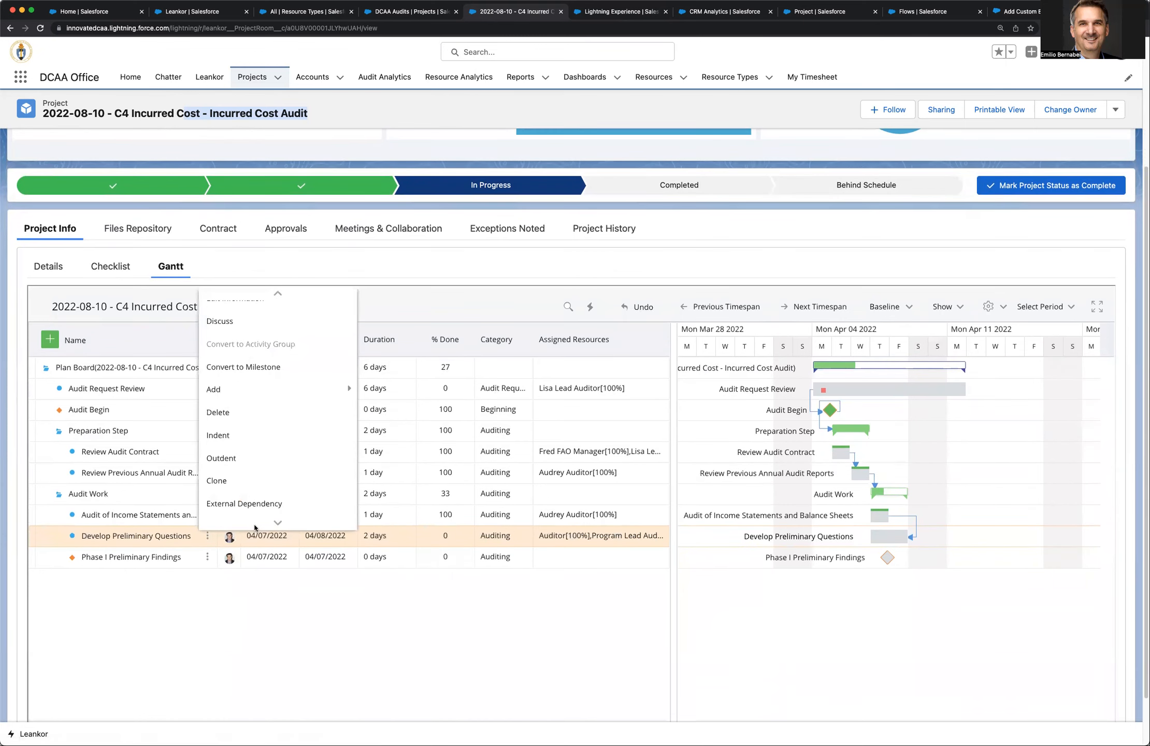
scroll(278, 523, "down", 1)
mouse_move(274, 513)
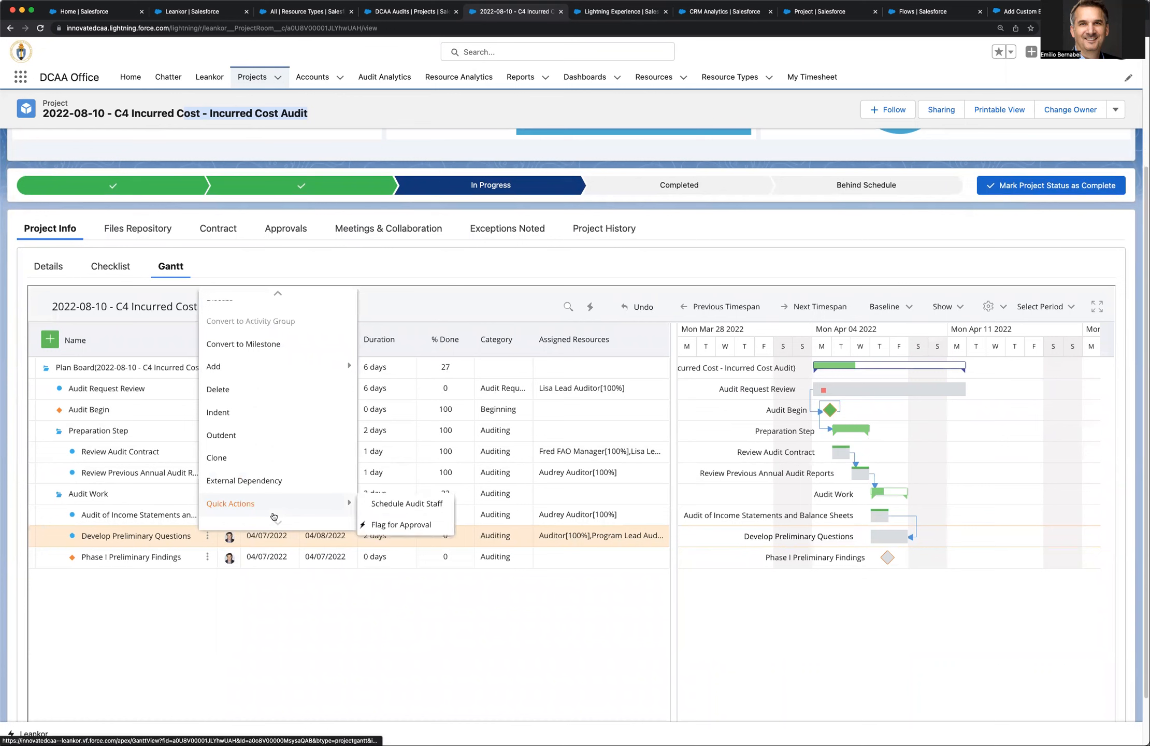
left_click(386, 507)
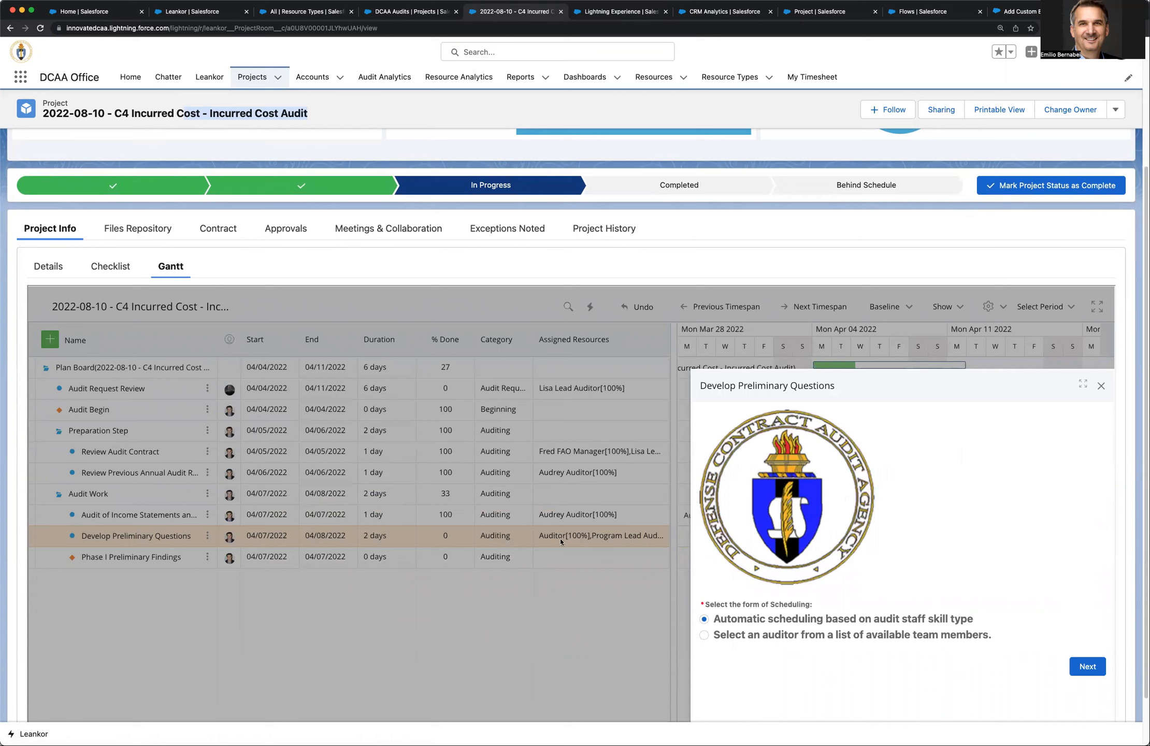
left_click_drag(759, 384, 269, 340)
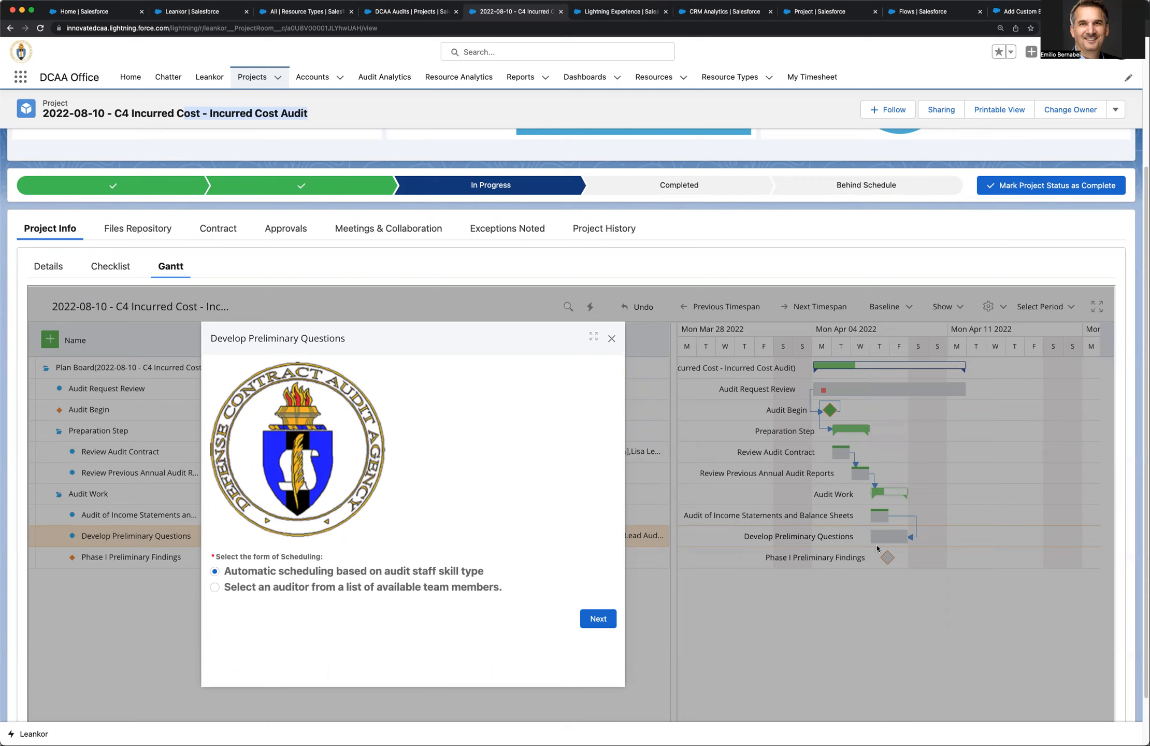
Choose scheduling by selecting an auditor from the available team members, and assign the third listed auditor to the task
left_click(217, 589)
left_click(214, 572)
left_click(215, 587)
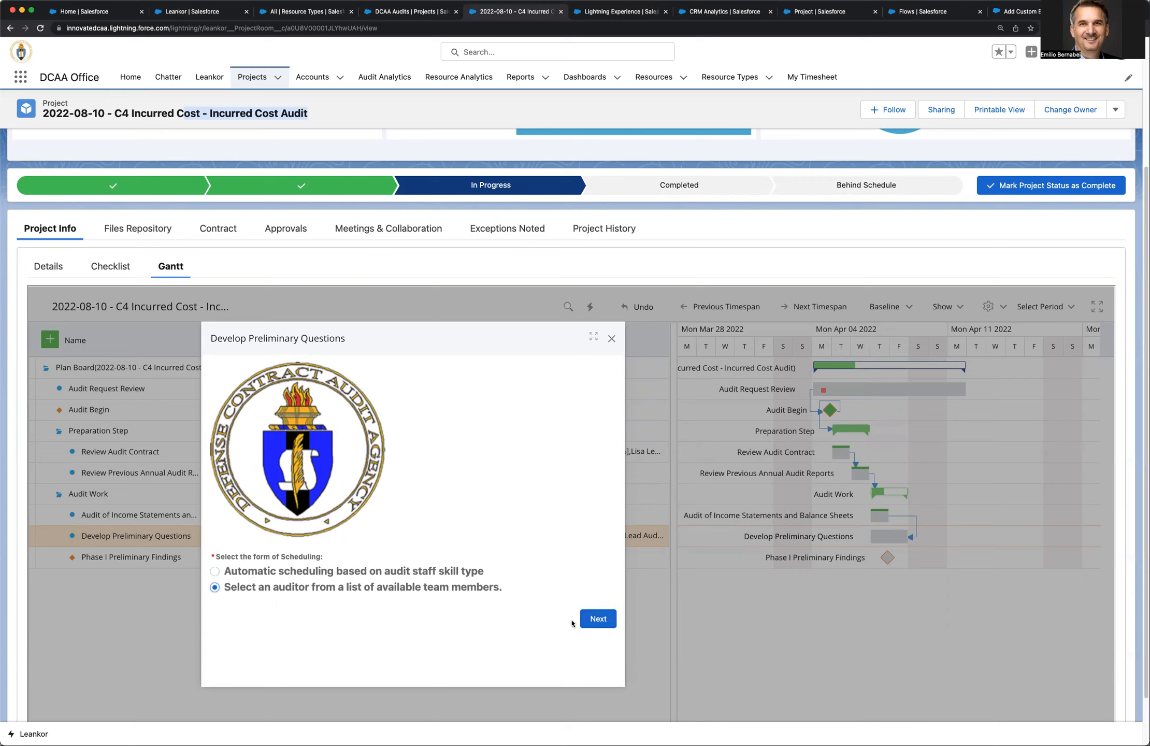
left_click(601, 622)
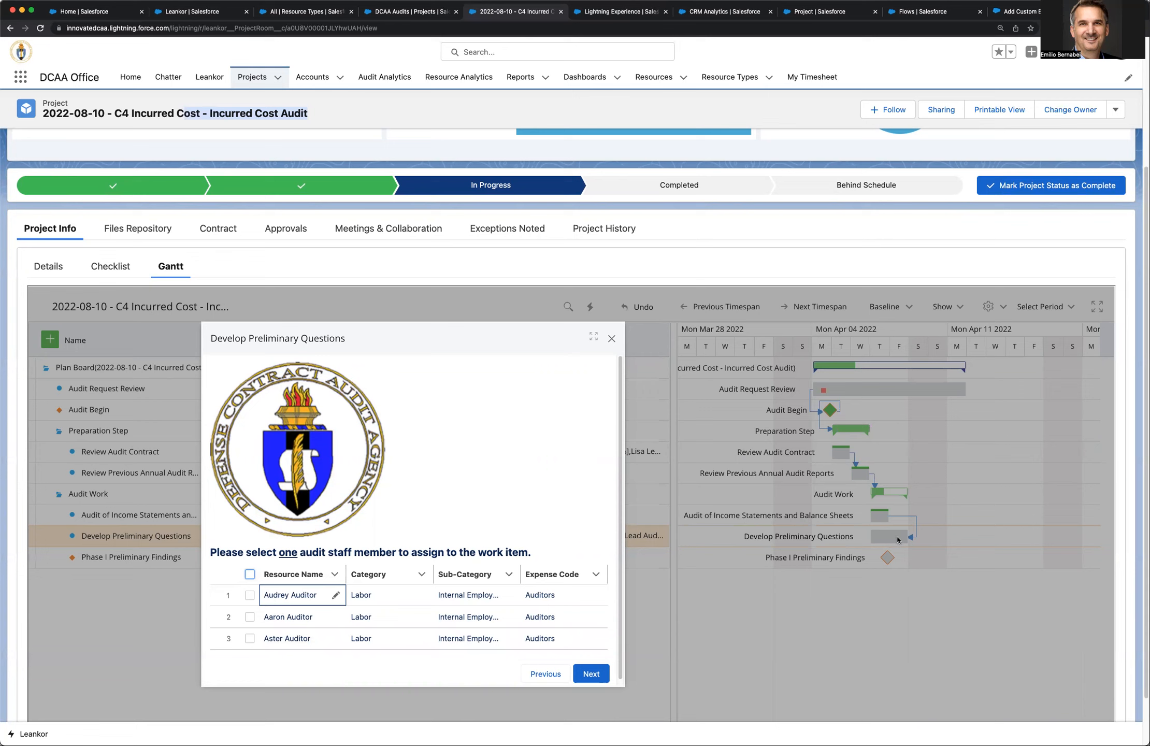
left_click(250, 639)
left_click(590, 673)
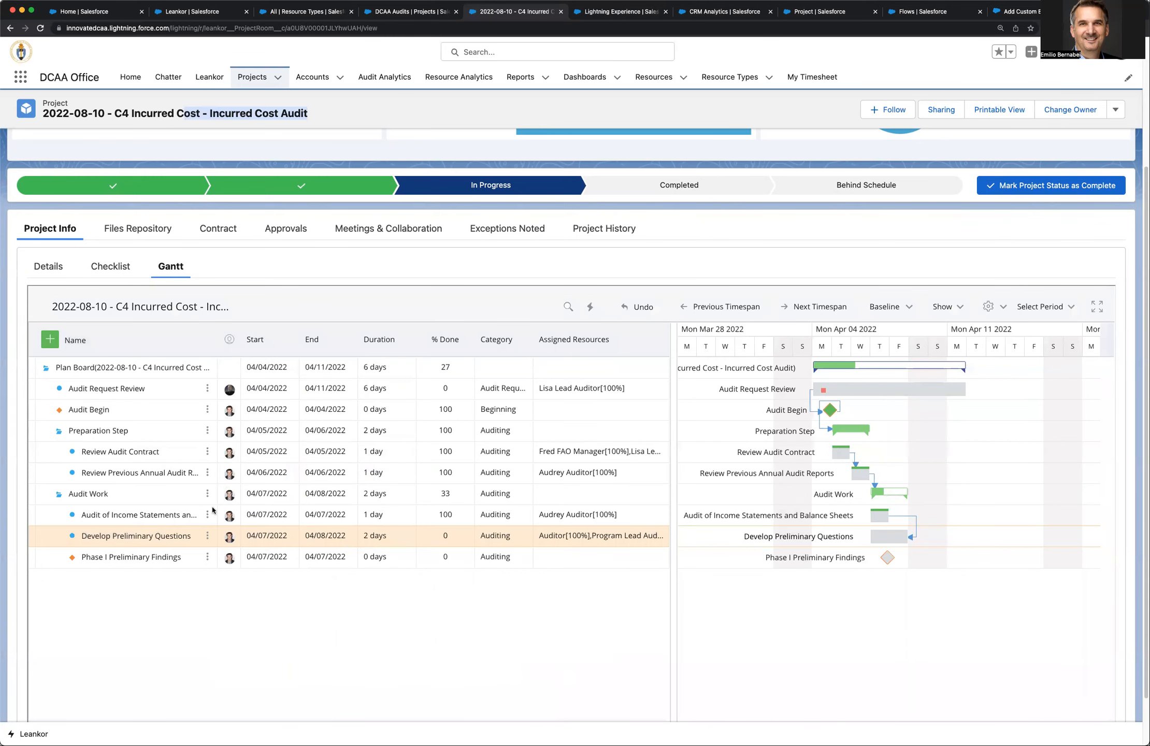
Check the assigned resources in the Develop Preliminary Questions task's information and close it
left_click(208, 536)
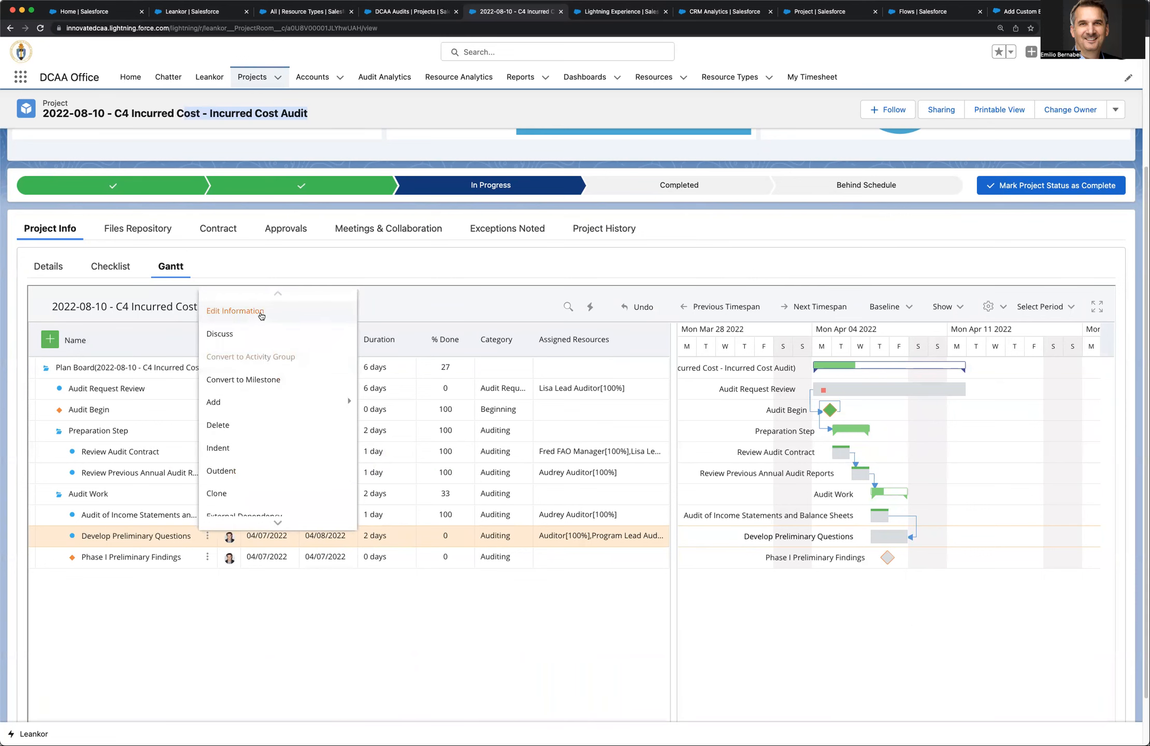
left_click(280, 318)
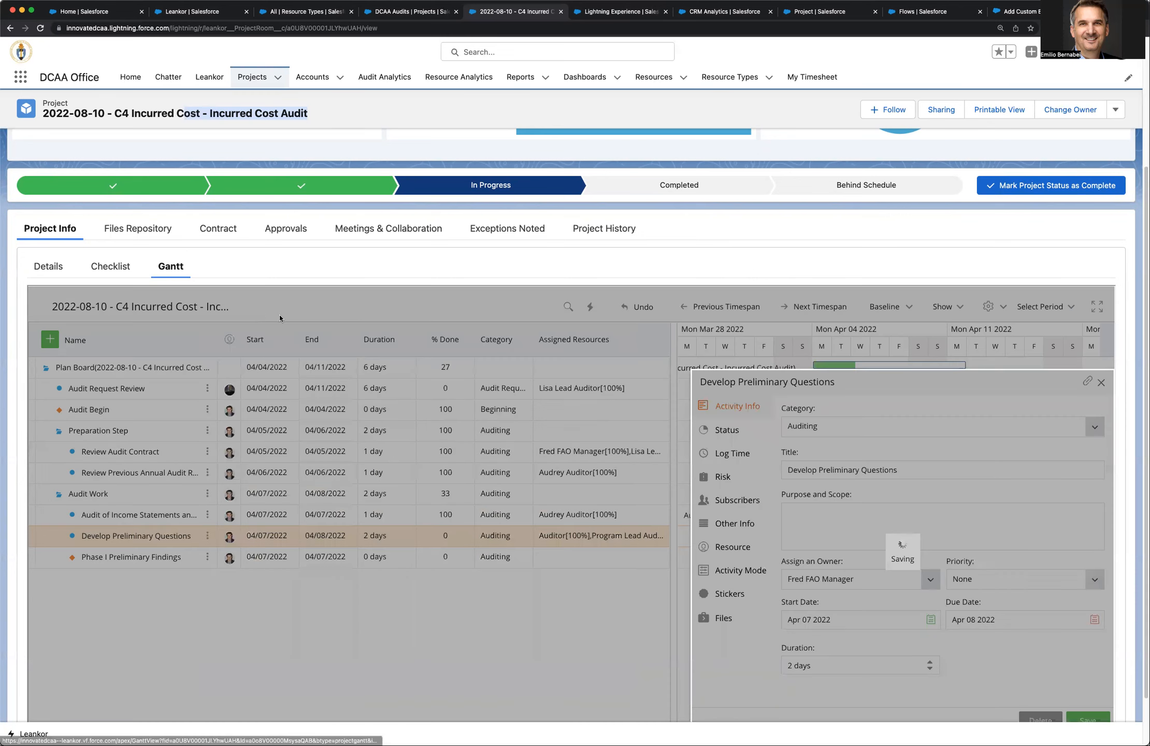
left_click(725, 550)
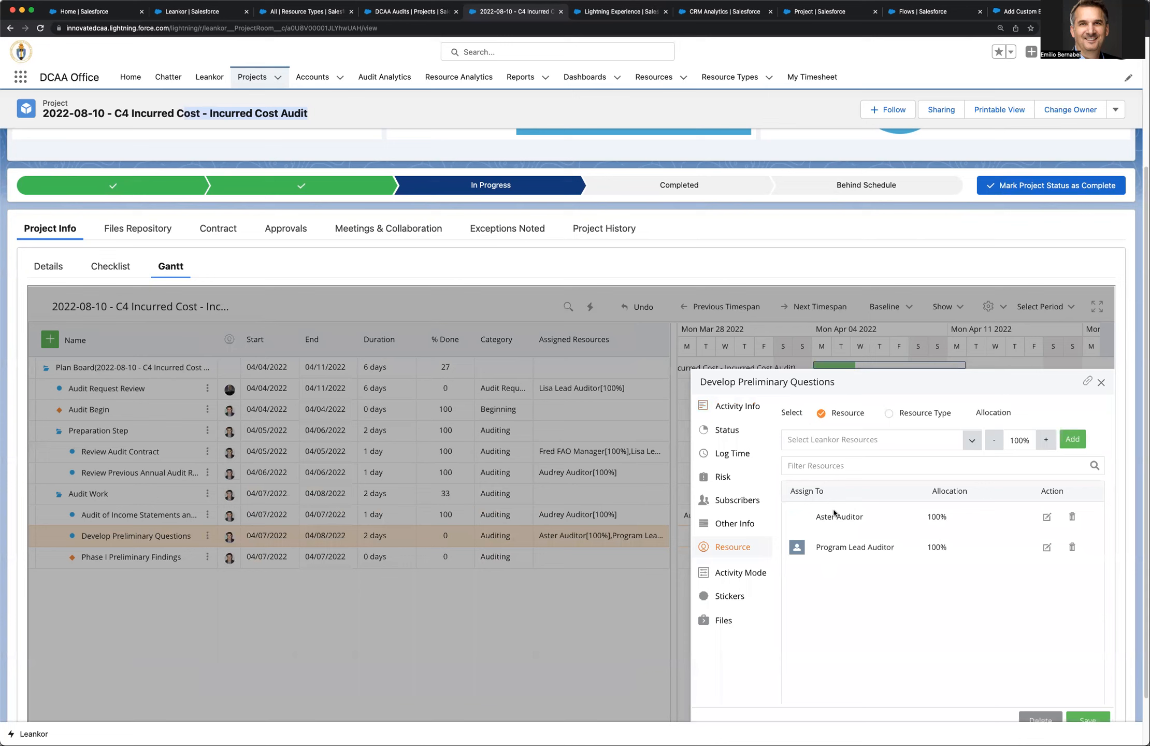
left_click_drag(815, 516, 864, 517)
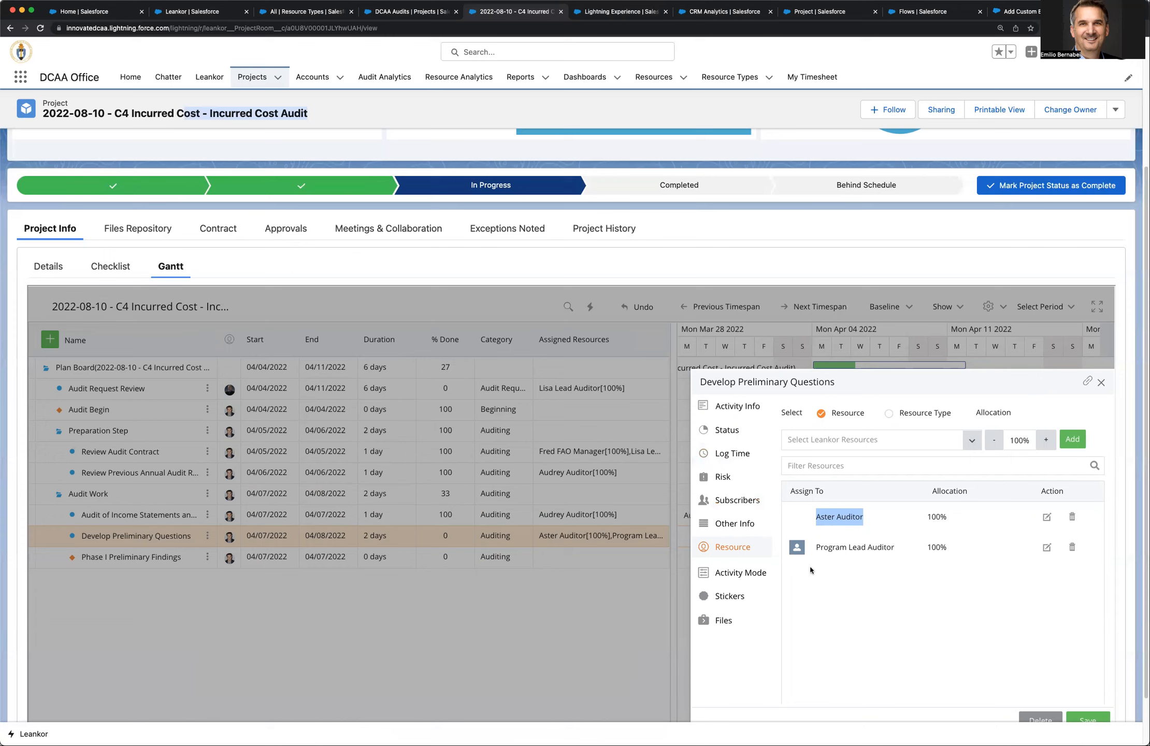
left_click(820, 548)
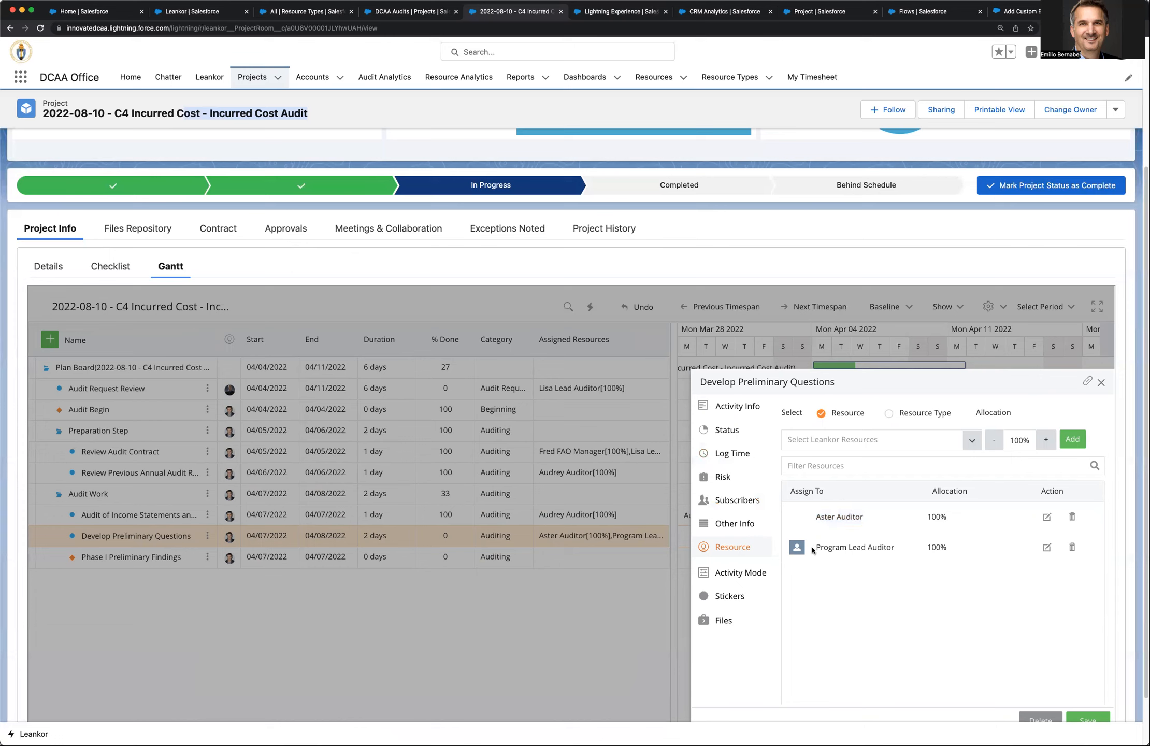
left_click_drag(816, 548, 891, 547)
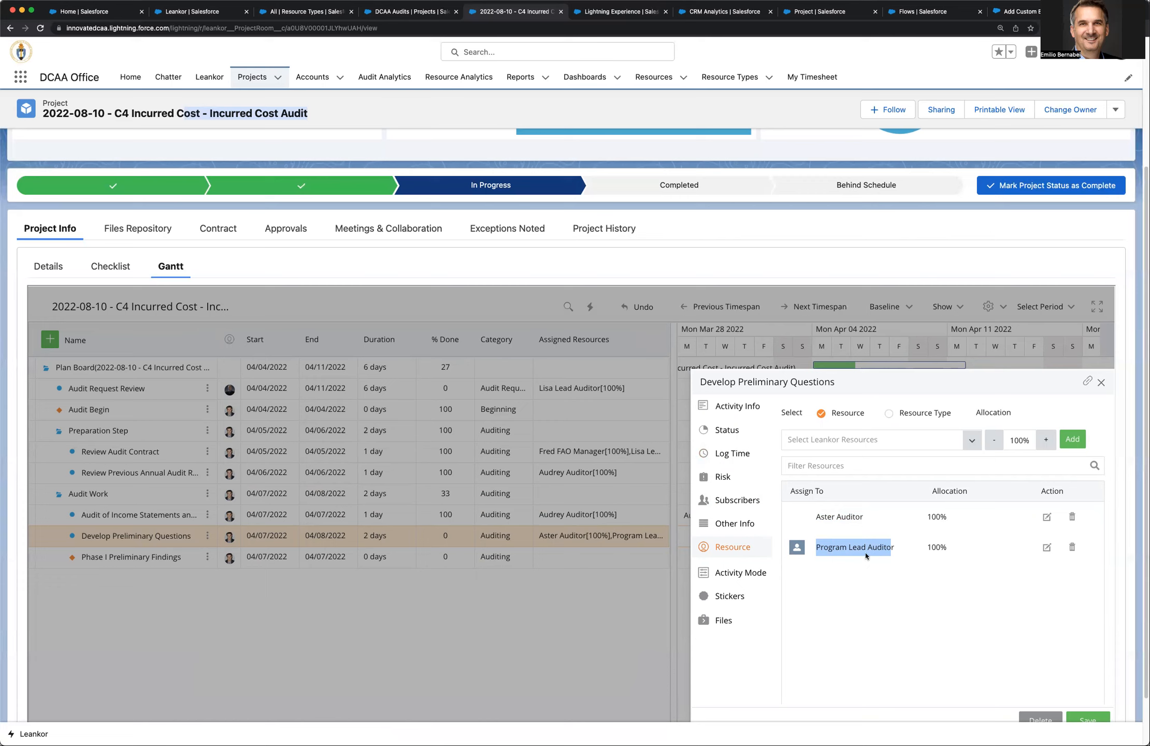
left_click(1101, 383)
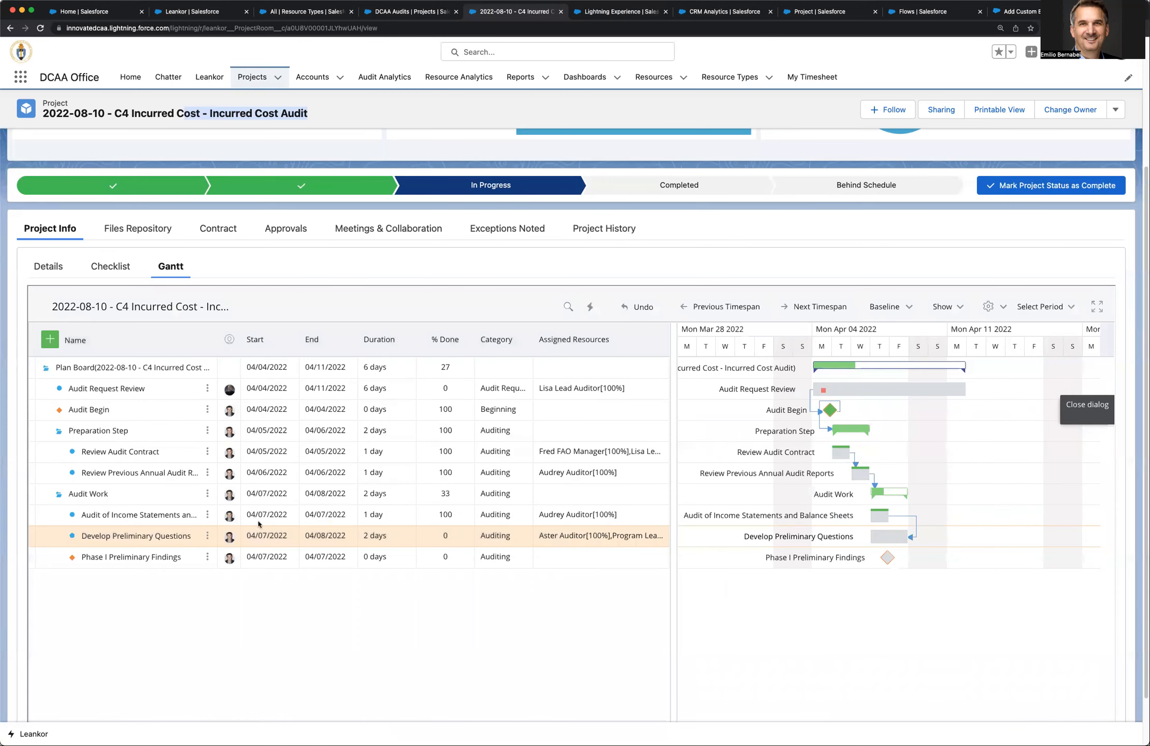
Reopen the Schedule Audit Staff quick action for Develop Preliminary Questions, examine its automatic and manual auditor selection options, and close it without scheduling
left_click(207, 535)
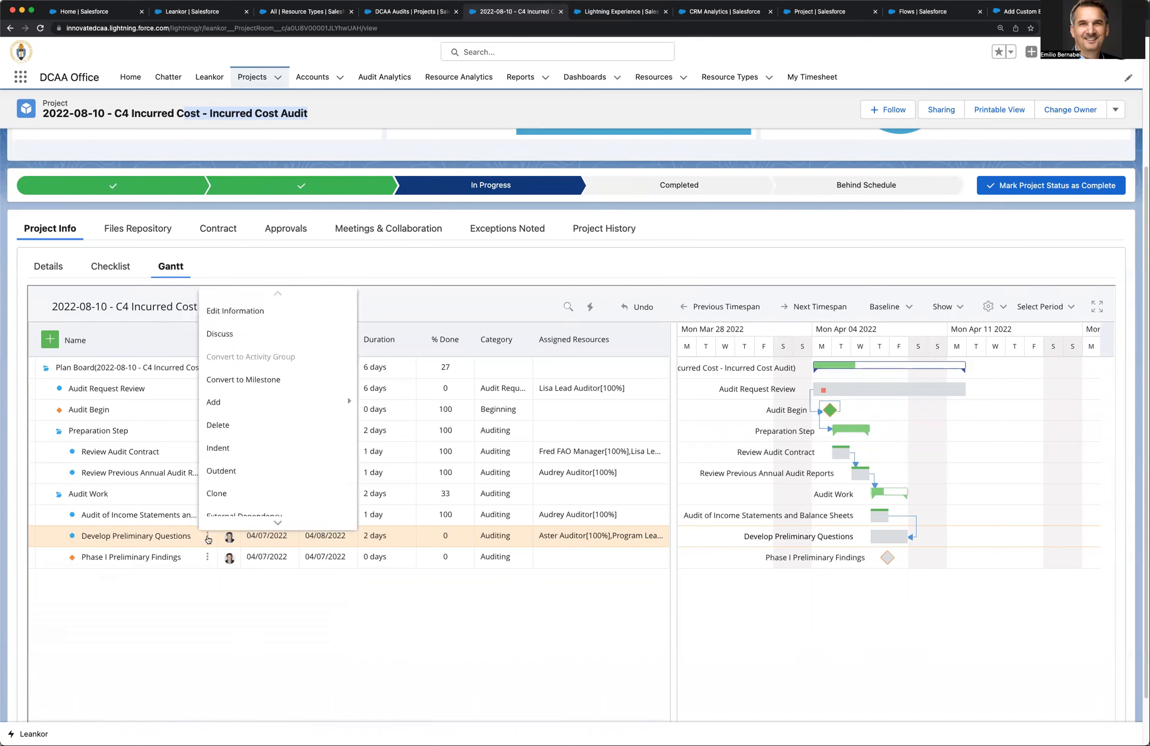
scroll(277, 523, "down", 1)
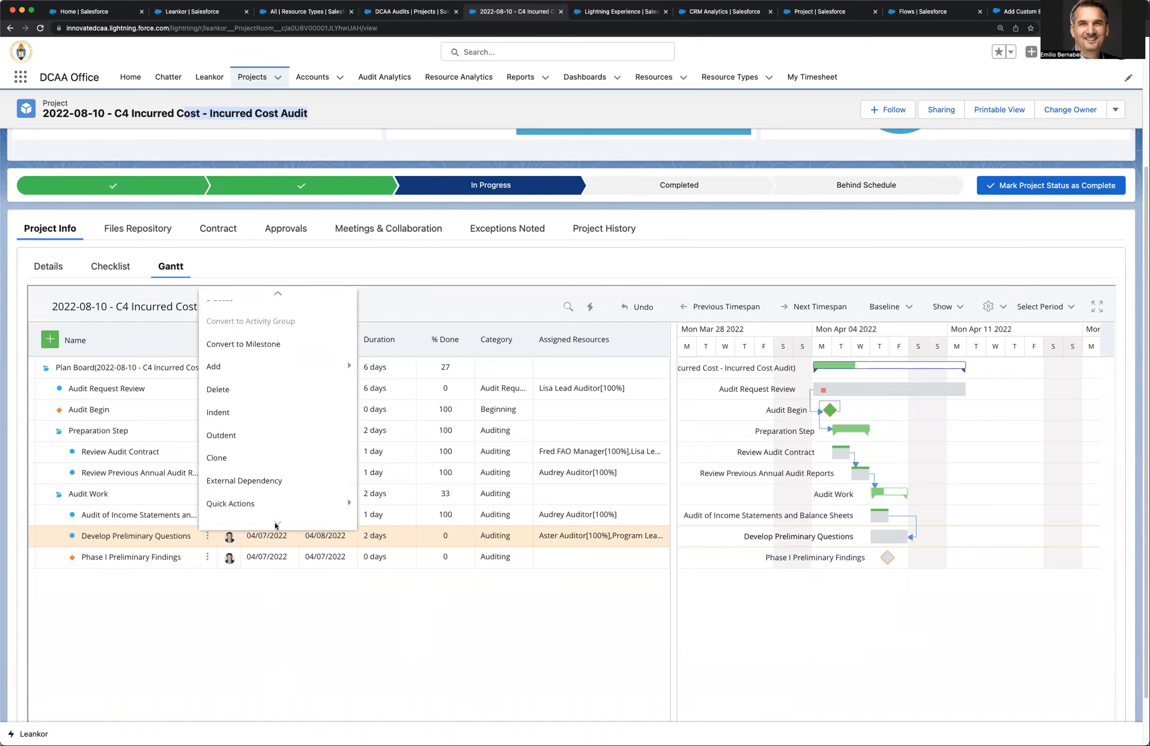
mouse_move(278, 512)
left_click(403, 505)
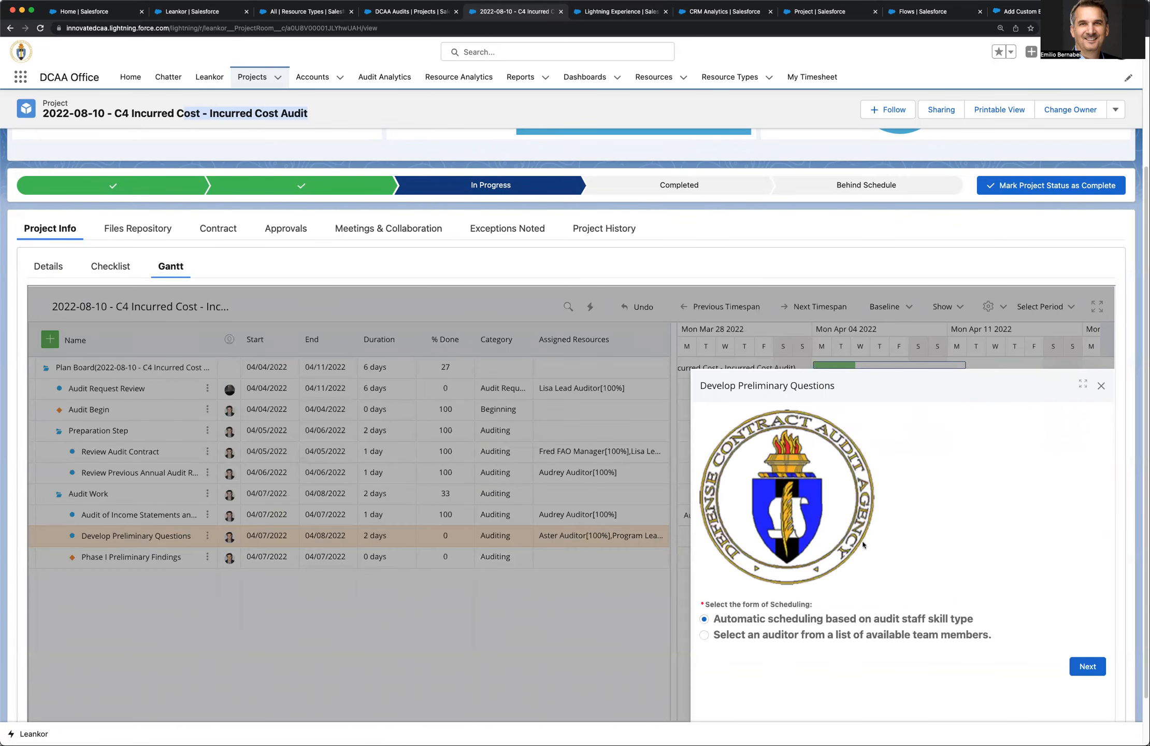
left_click(795, 636)
left_click(1101, 391)
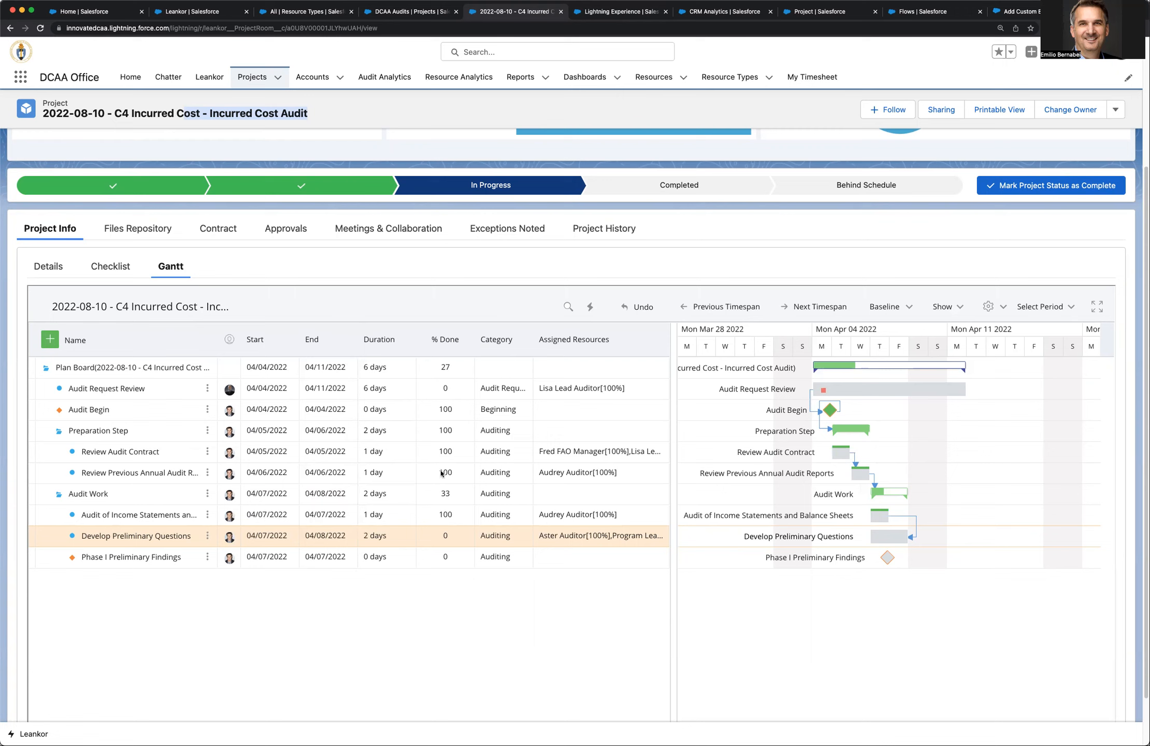
left_click(114, 479)
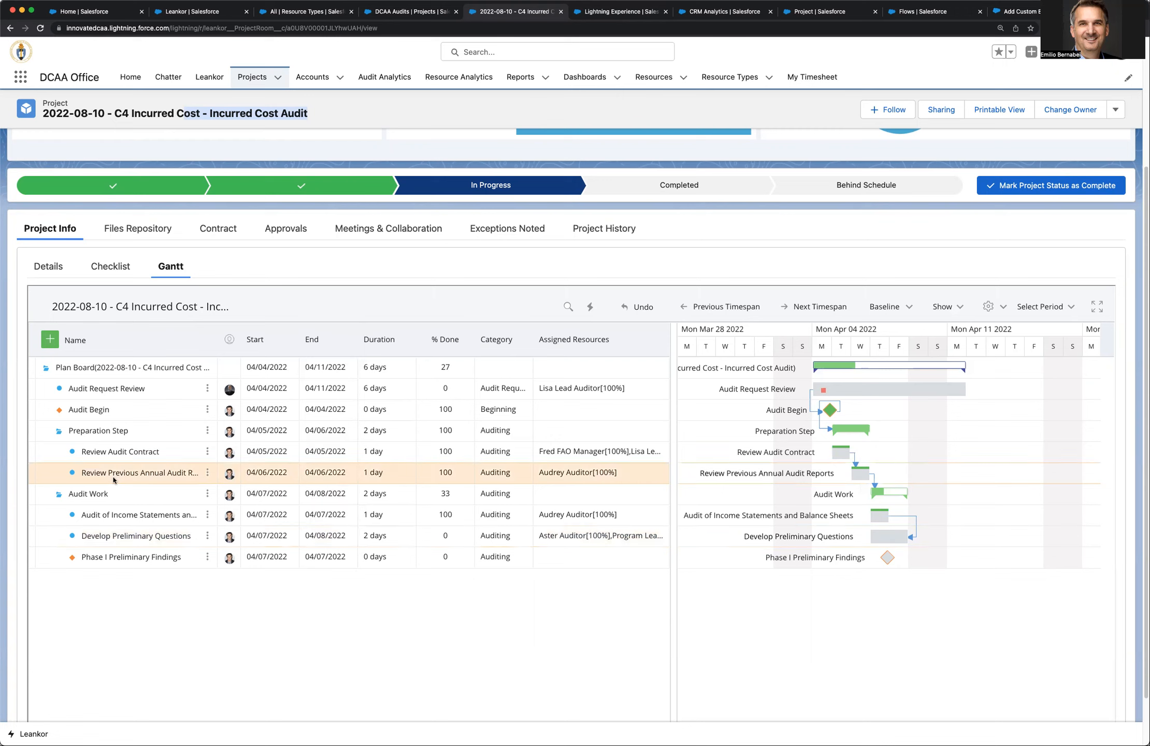
left_click(109, 523)
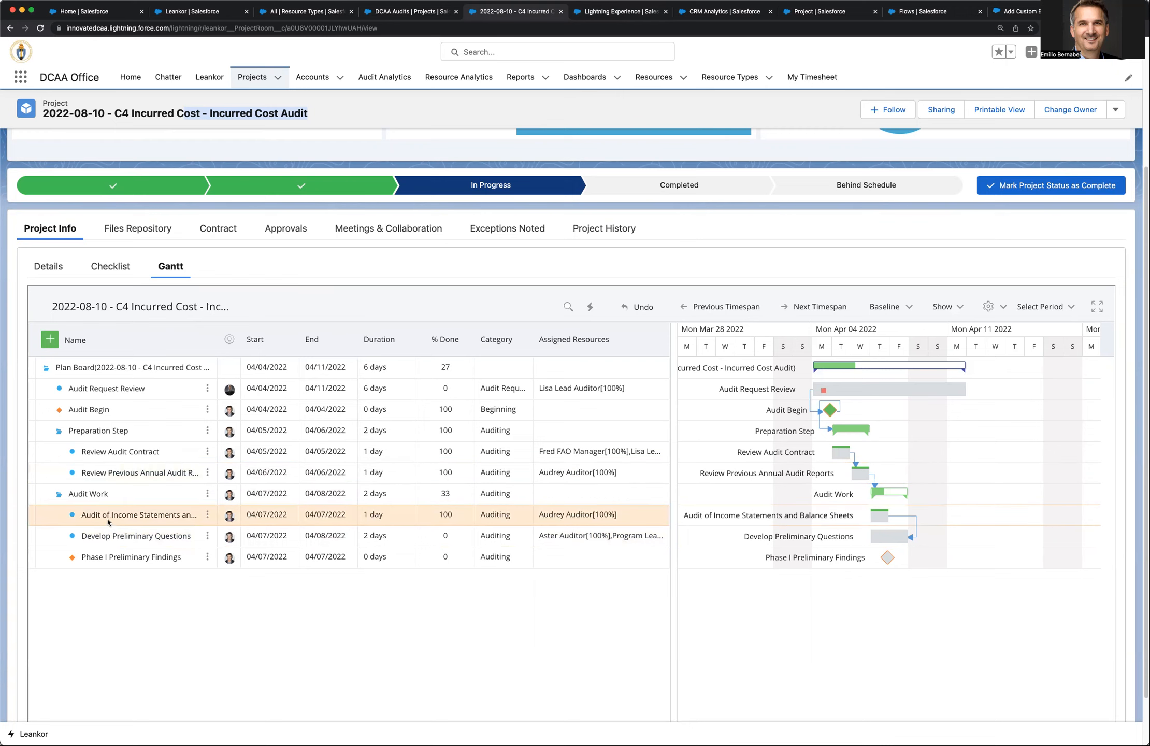
left_click(173, 536)
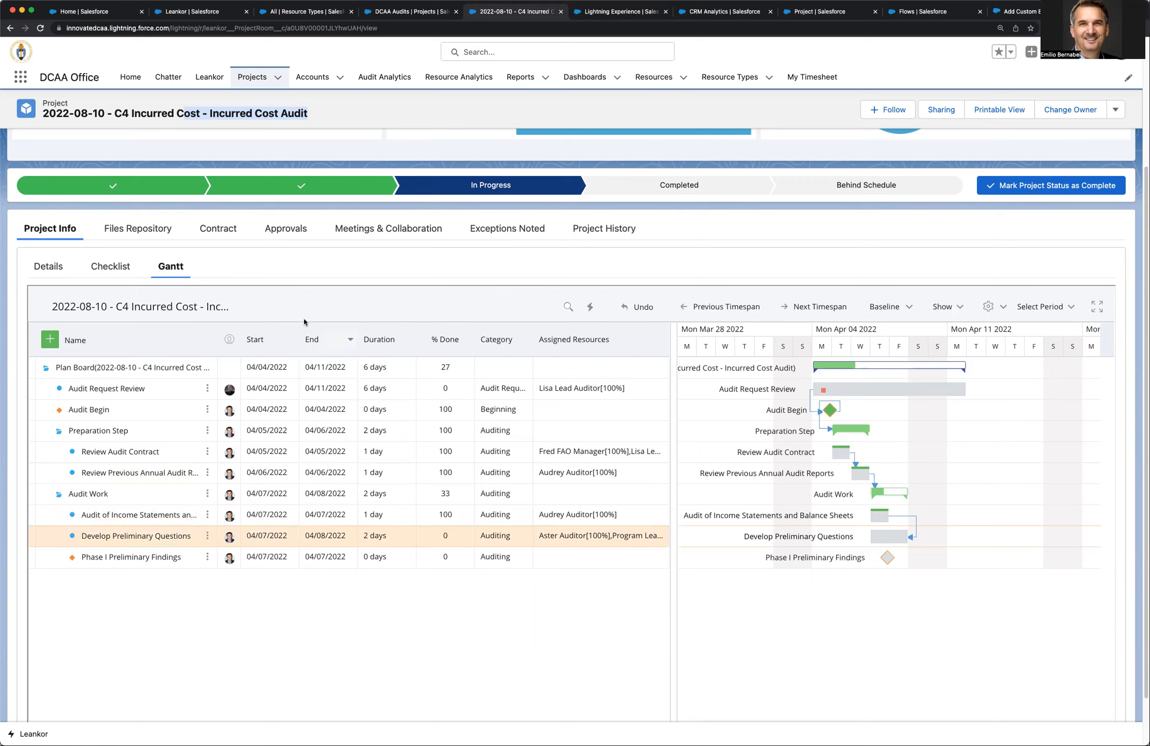
In the DCAA Audits project list, select the C4 Incurred Cost, Buckley Incurred Cost, Morlong Contract End and Bollinger Contract End audits
left_click(386, 11)
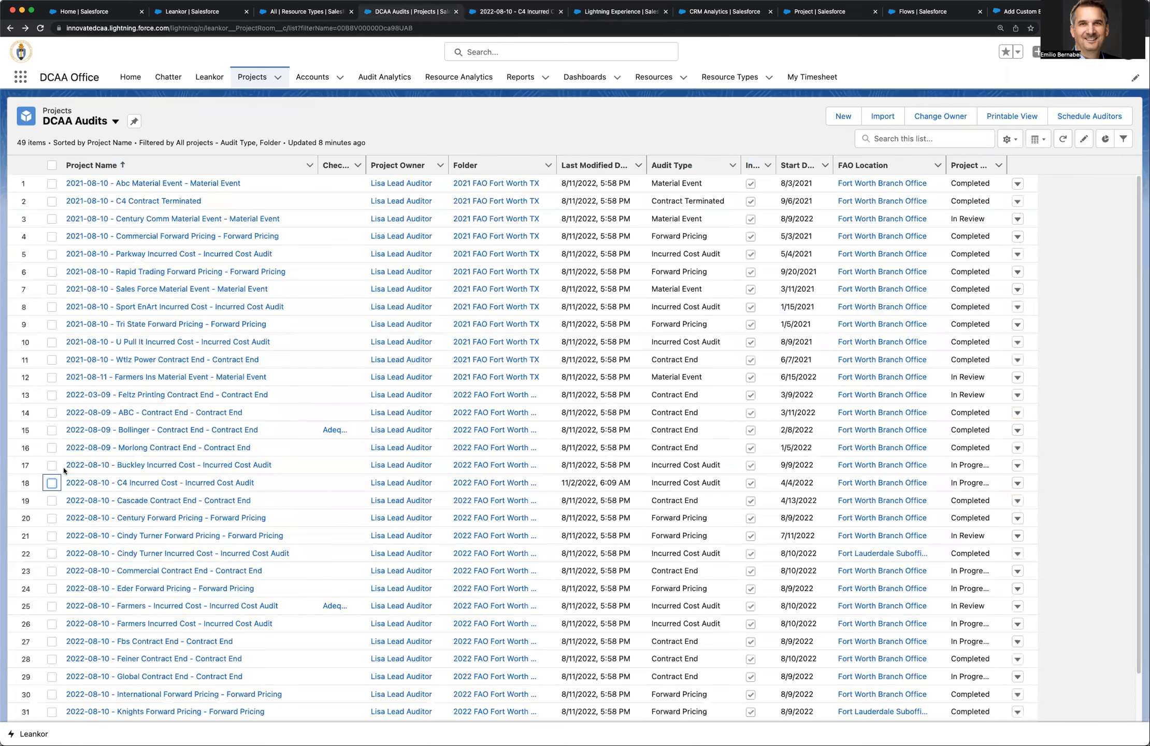
left_click(52, 483)
left_click(52, 465)
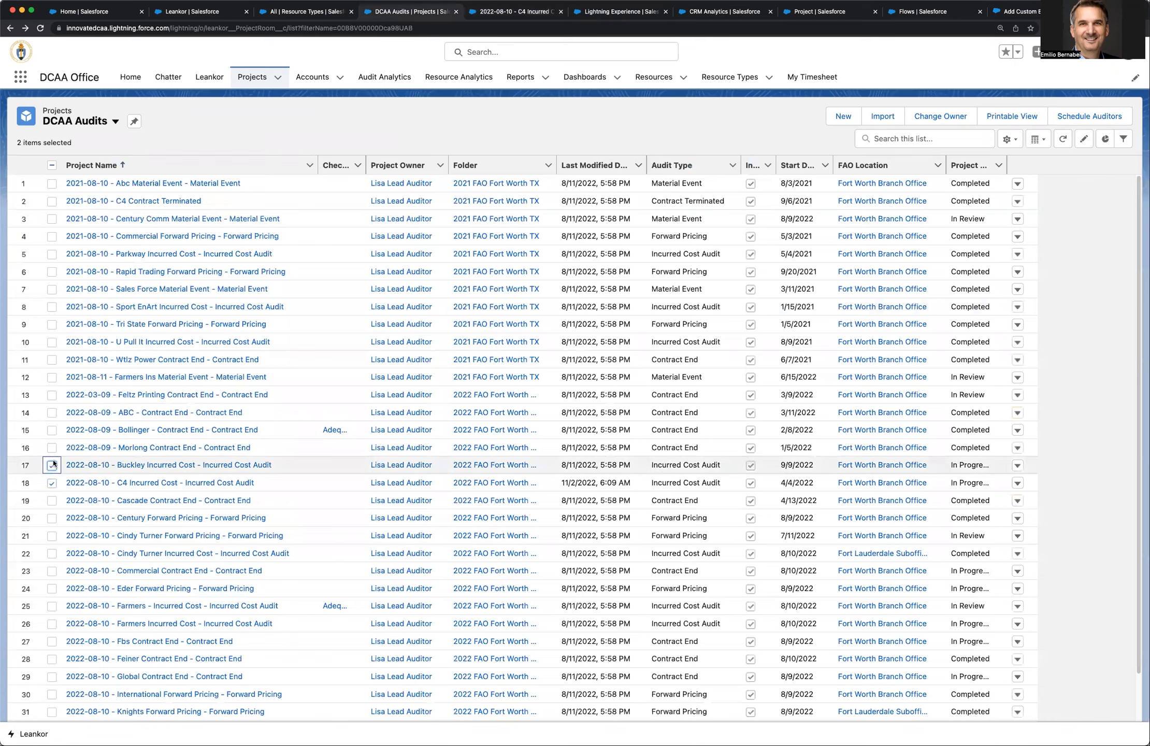
left_click(53, 432, "shift")
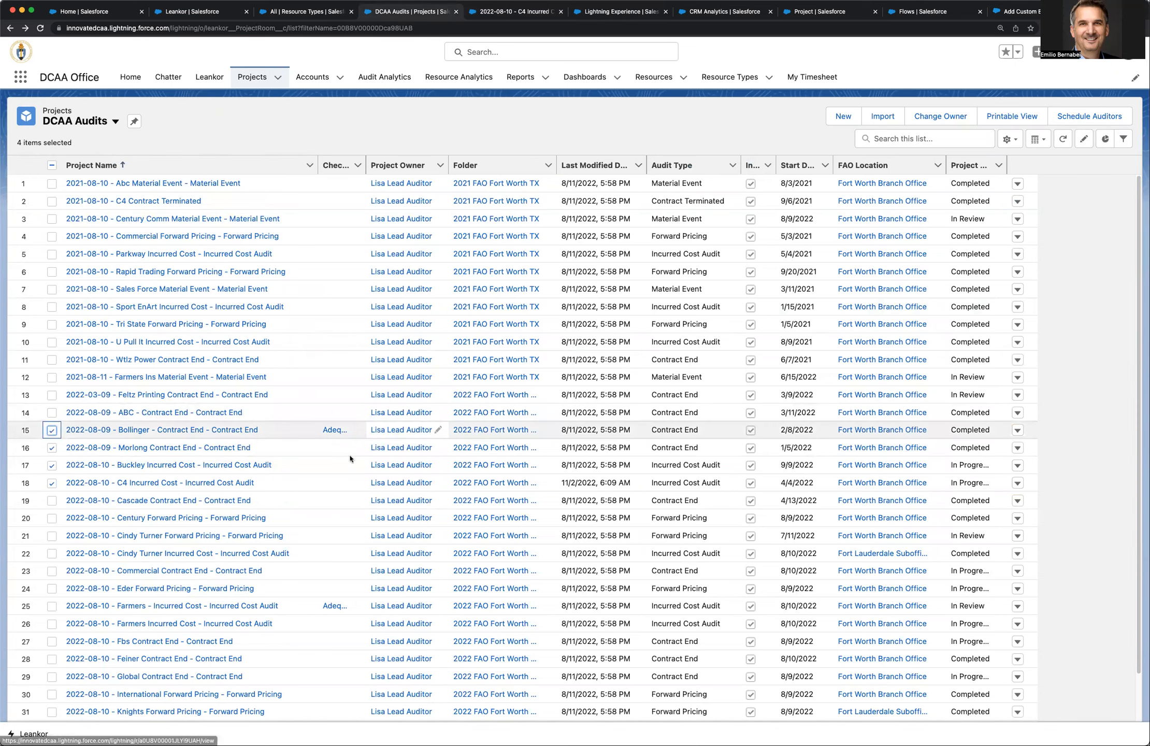